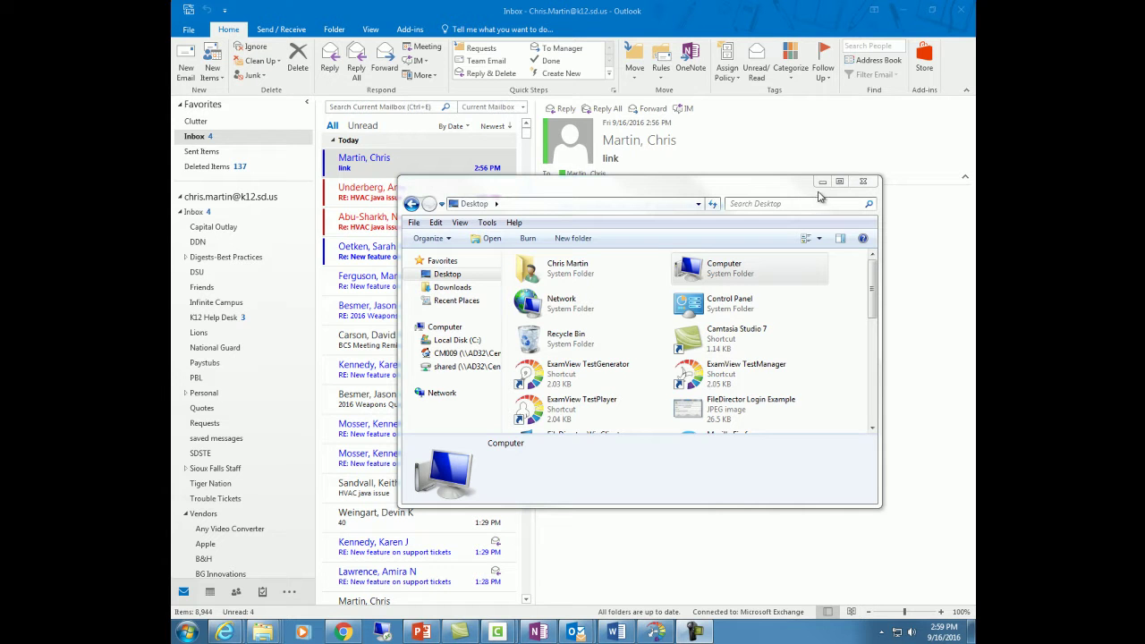
- Copy the \\Sfps\shared\LHS\Staff\World Language network path from the Outlook message 'link'
{"action": "left_click", "coordinate": [821, 183]}
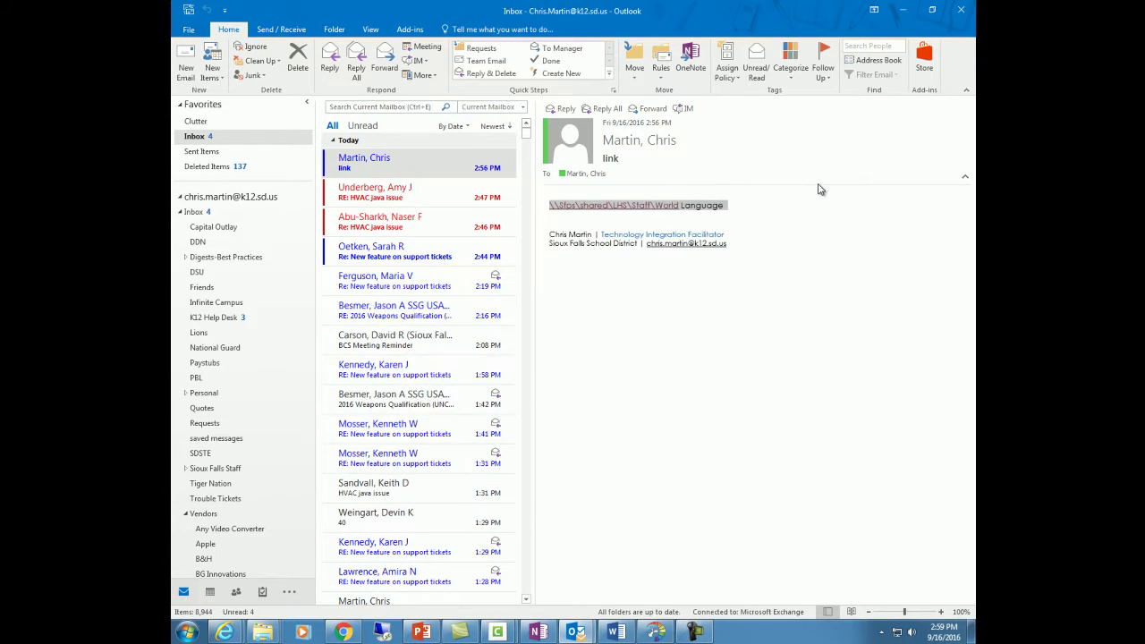
{"action": "left_click", "coordinate": [704, 288]}
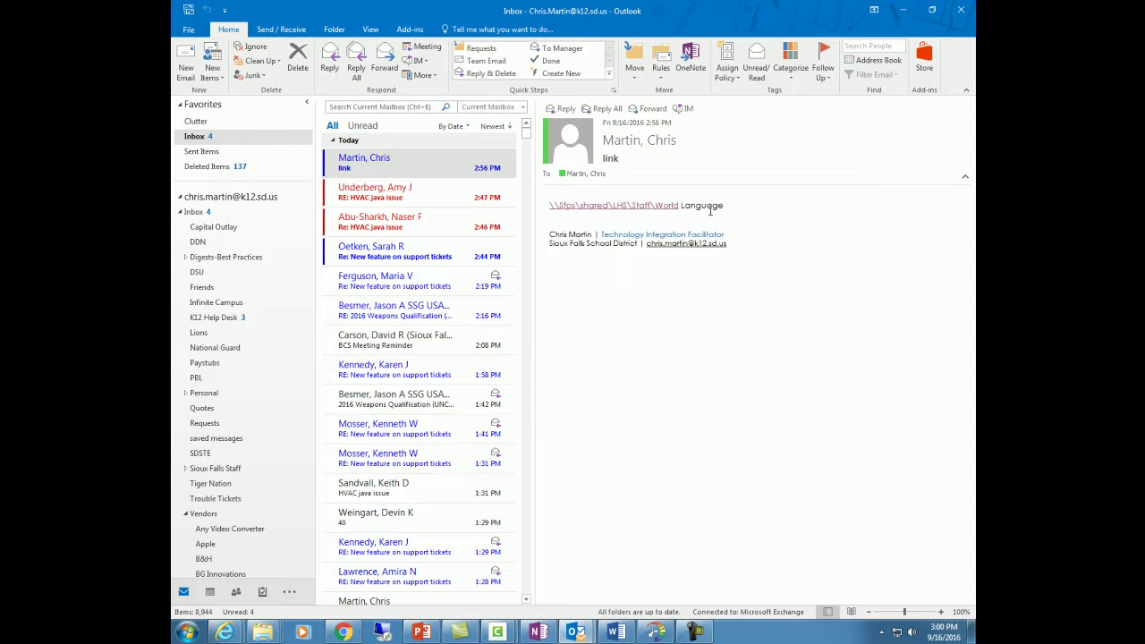
{"action": "left_click_drag", "start_coordinate": [707, 207], "coordinate": [609, 207]}
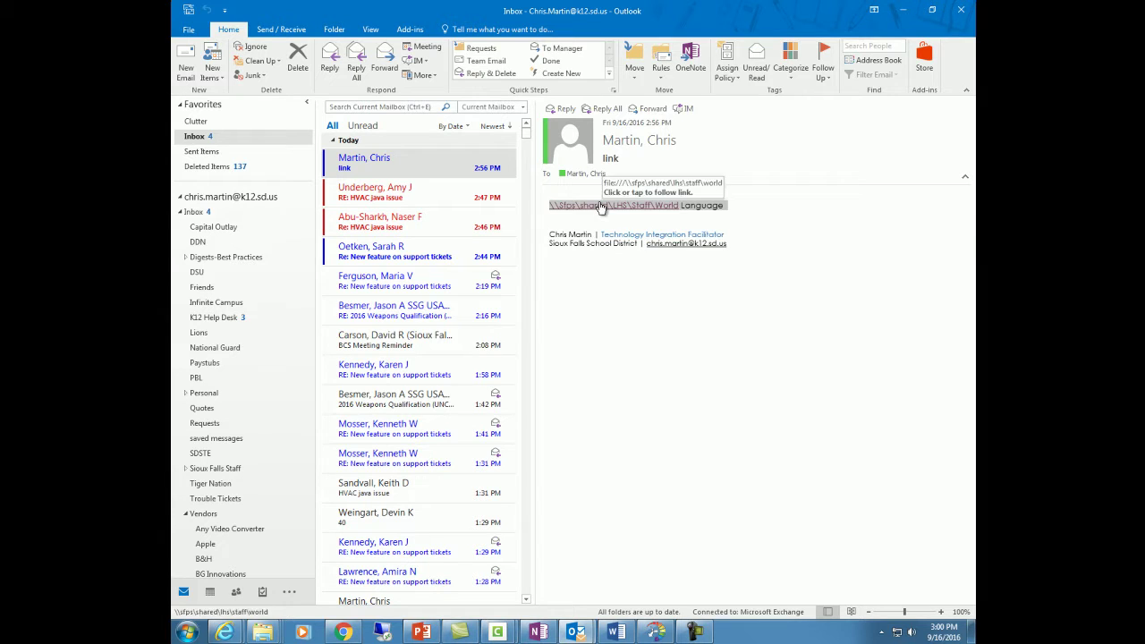
{"action": "right_click", "coordinate": [601, 208]}
{"action": "left_click", "coordinate": [623, 212]}
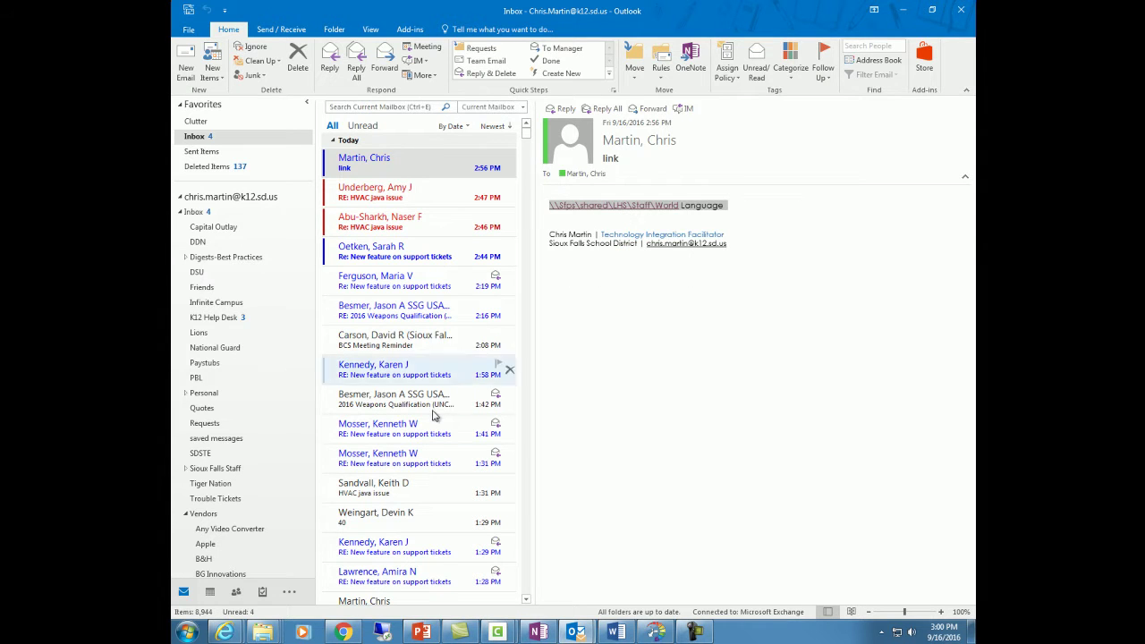
- Paste the World Language network path into the Desktop Explorer window's address bar and go there
{"action": "left_click", "coordinate": [264, 635]}
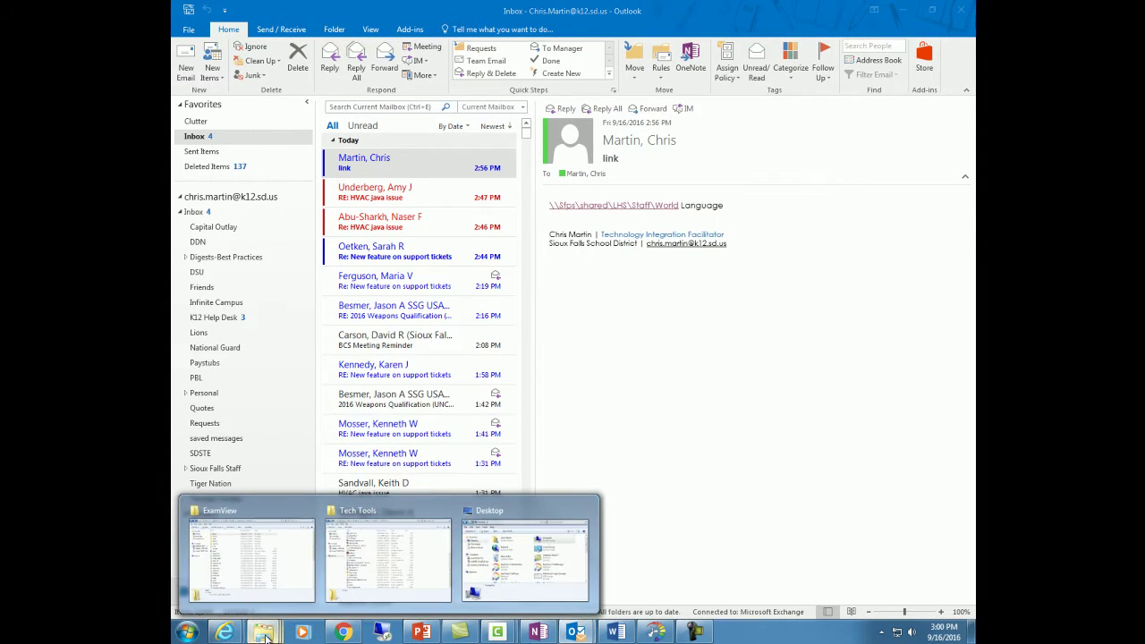
{"action": "left_click", "coordinate": [473, 570]}
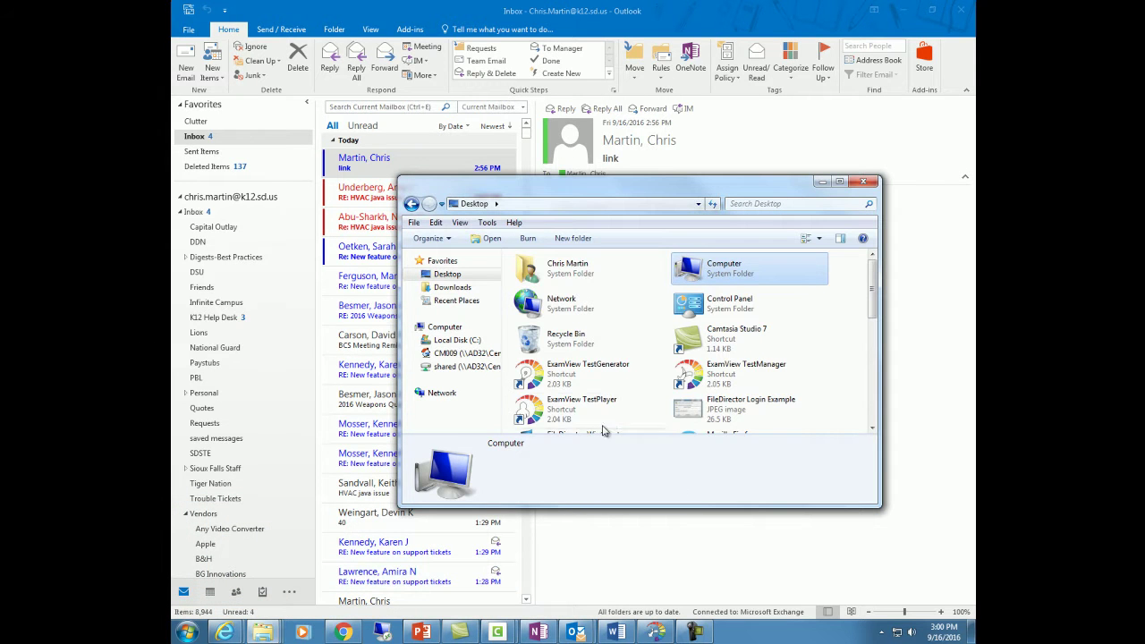
{"action": "left_click_drag", "start_coordinate": [538, 208], "coordinate": [418, 213]}
{"action": "left_click", "coordinate": [421, 207]}
{"action": "right_click", "coordinate": [421, 207]}
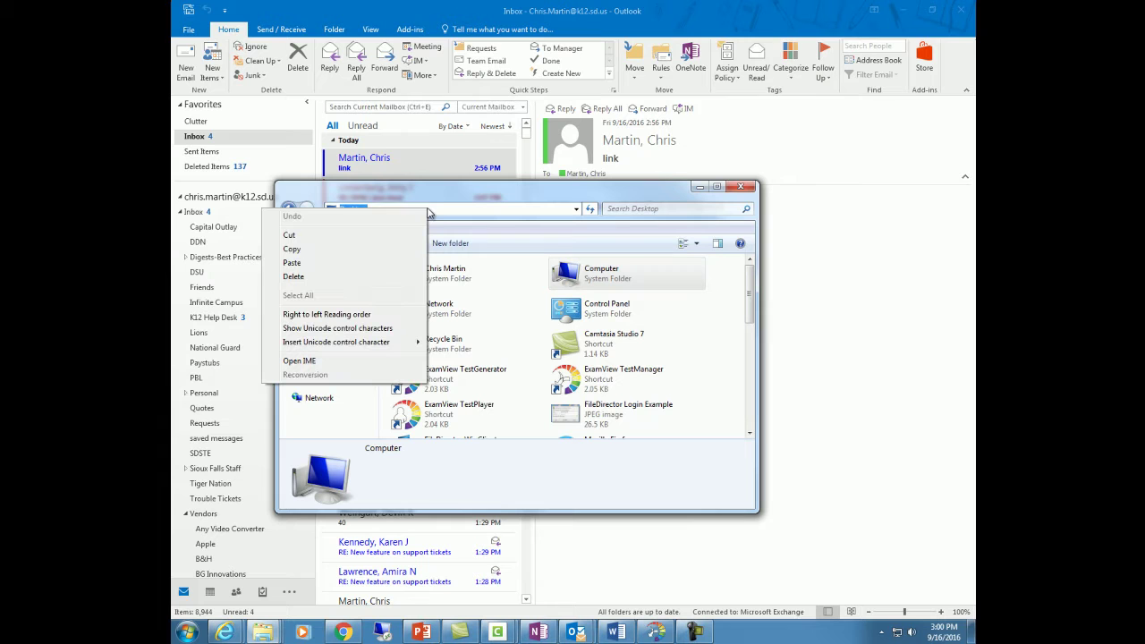
{"action": "left_click", "coordinate": [354, 263]}
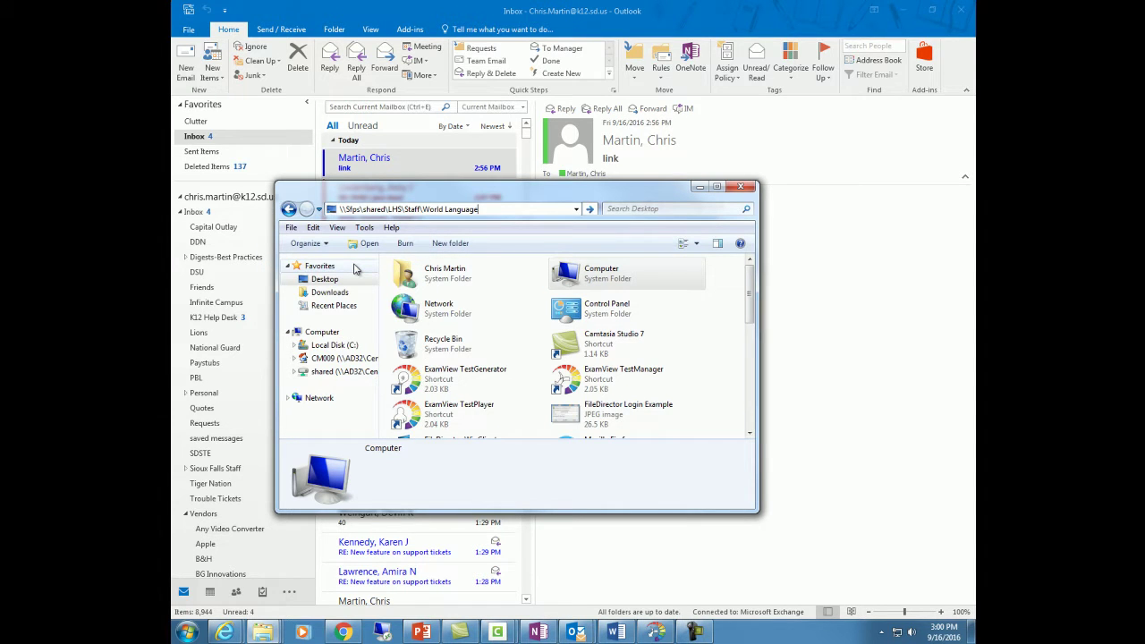
{"action": "key", "text": "Return"}
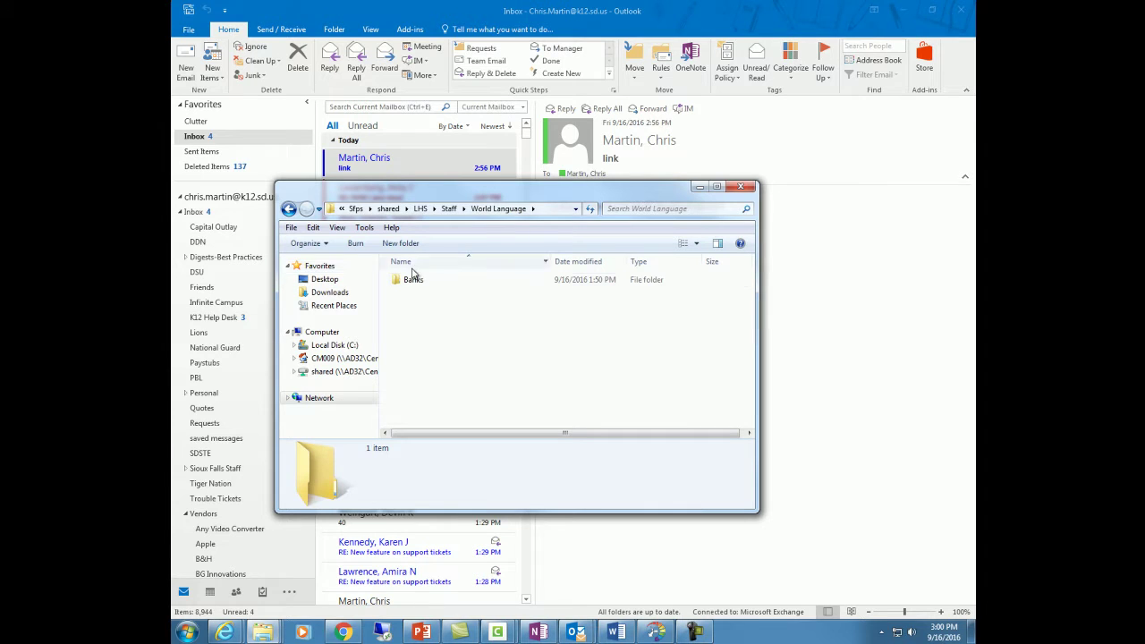
- Enter Banks and copy the HMD Bien Dit! 2013 Level 1 and Level 2 folders
{"action": "double_click", "coordinate": [413, 281]}
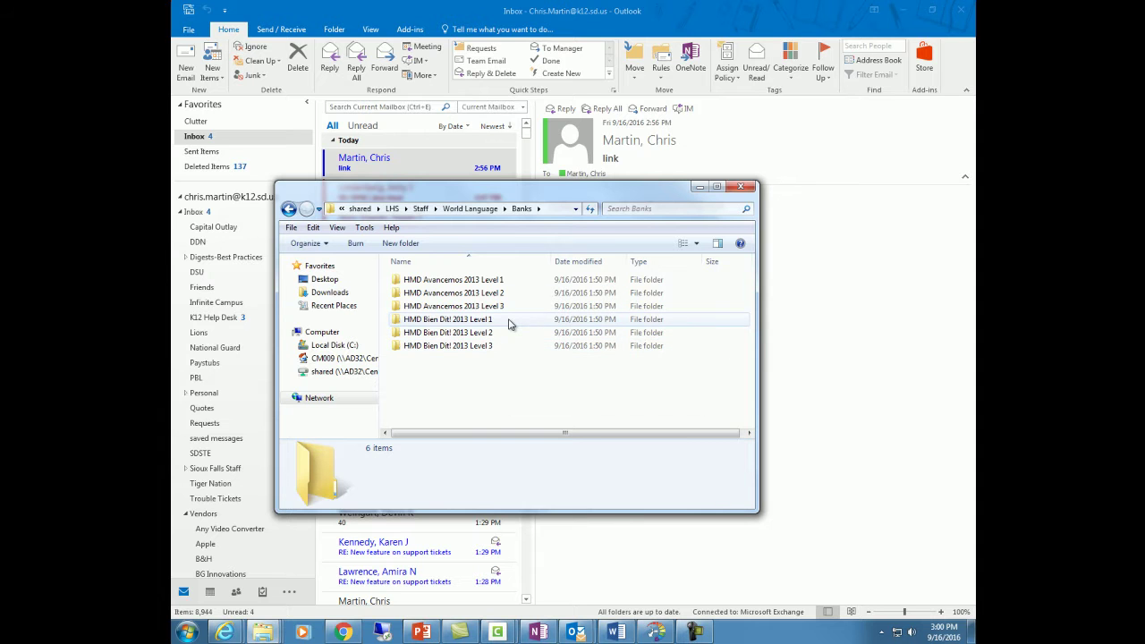
{"action": "left_click_drag", "start_coordinate": [508, 320], "coordinate": [501, 333]}
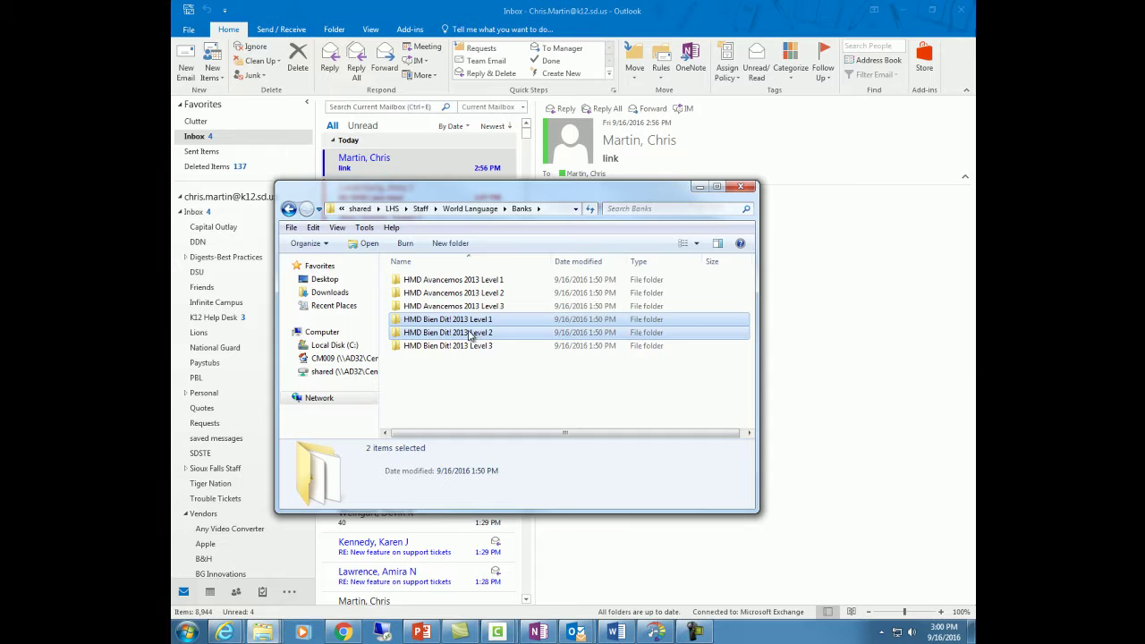
{"action": "left_click", "coordinate": [496, 359]}
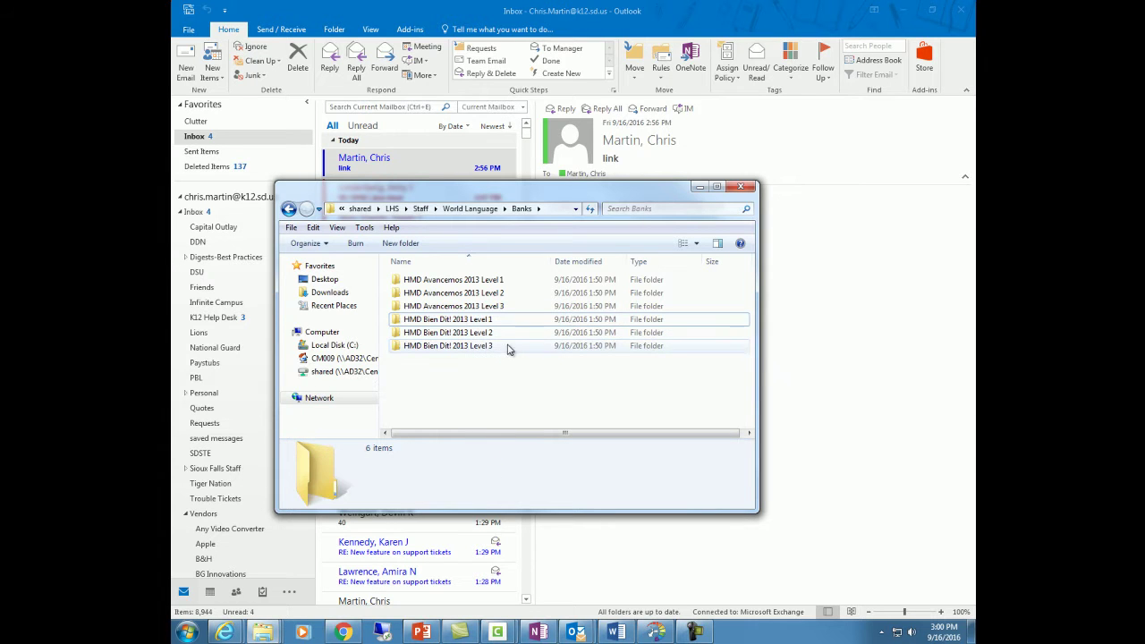
{"action": "left_click_drag", "start_coordinate": [508, 323], "coordinate": [490, 337]}
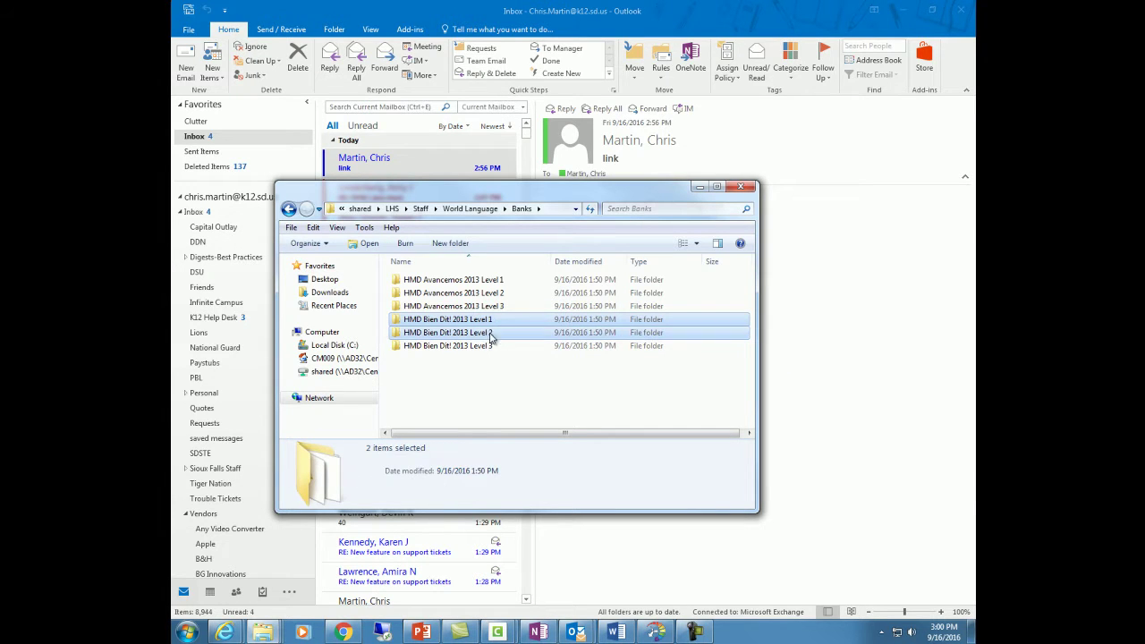
{"action": "right_click", "coordinate": [453, 324]}
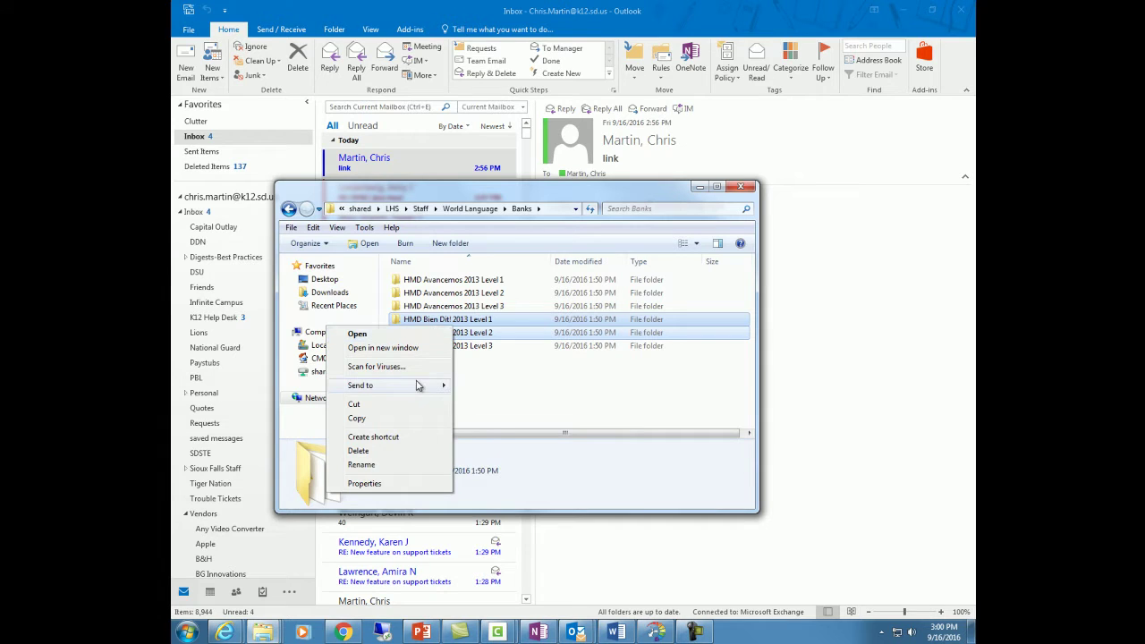
{"action": "left_click", "coordinate": [399, 422]}
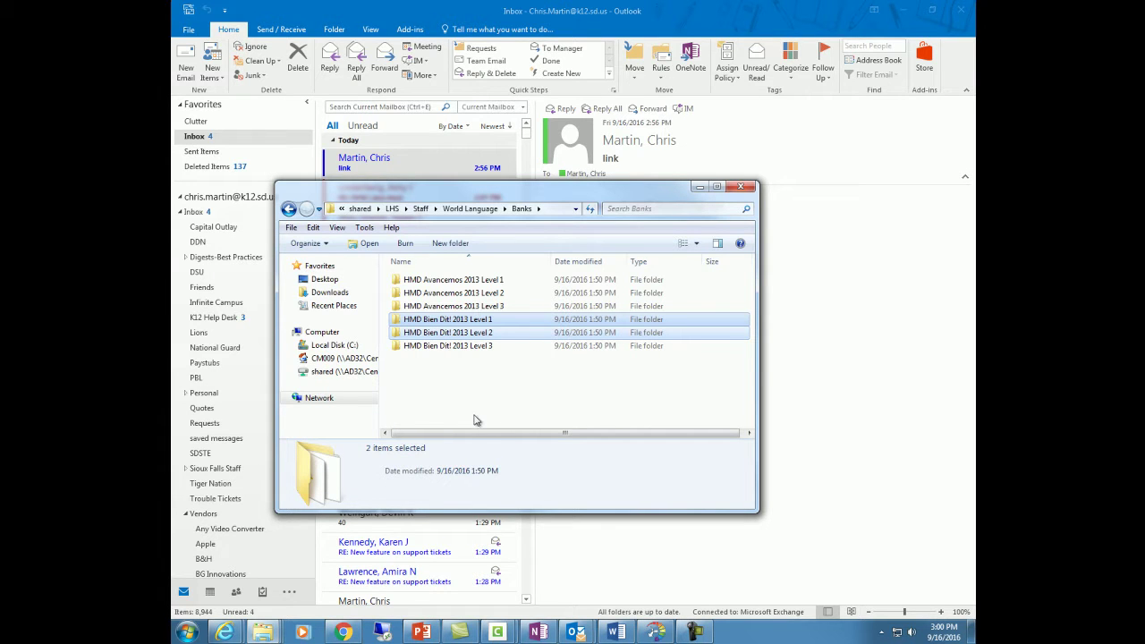
- Switch to the home drive (H:), dismissing the context menu without creating anything
{"action": "left_click", "coordinate": [330, 362]}
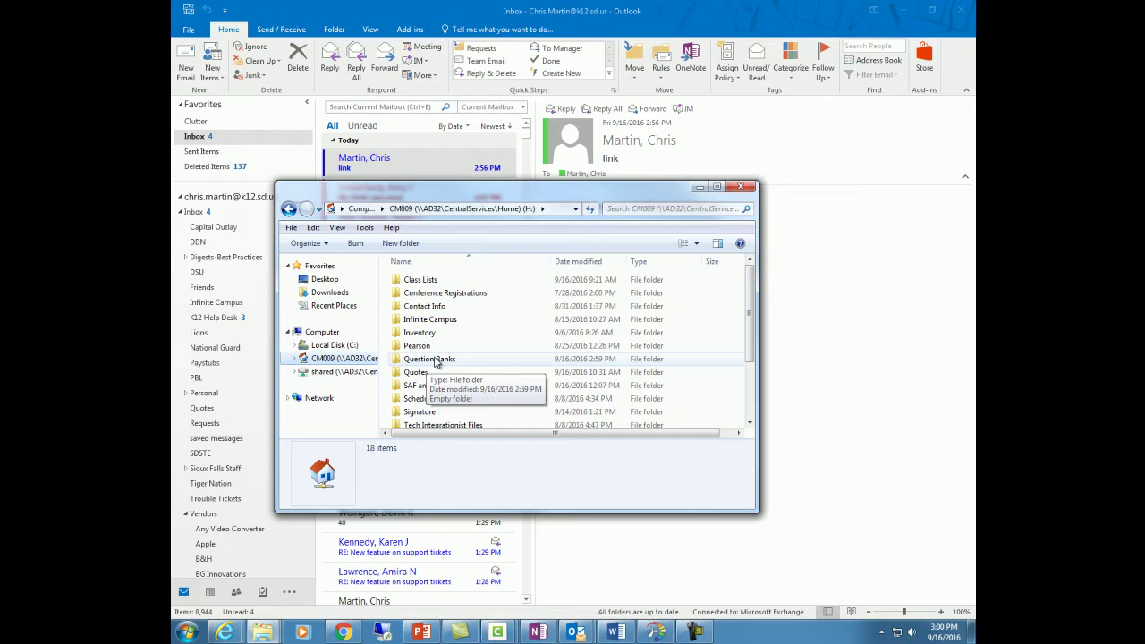
{"action": "right_click", "coordinate": [515, 356]}
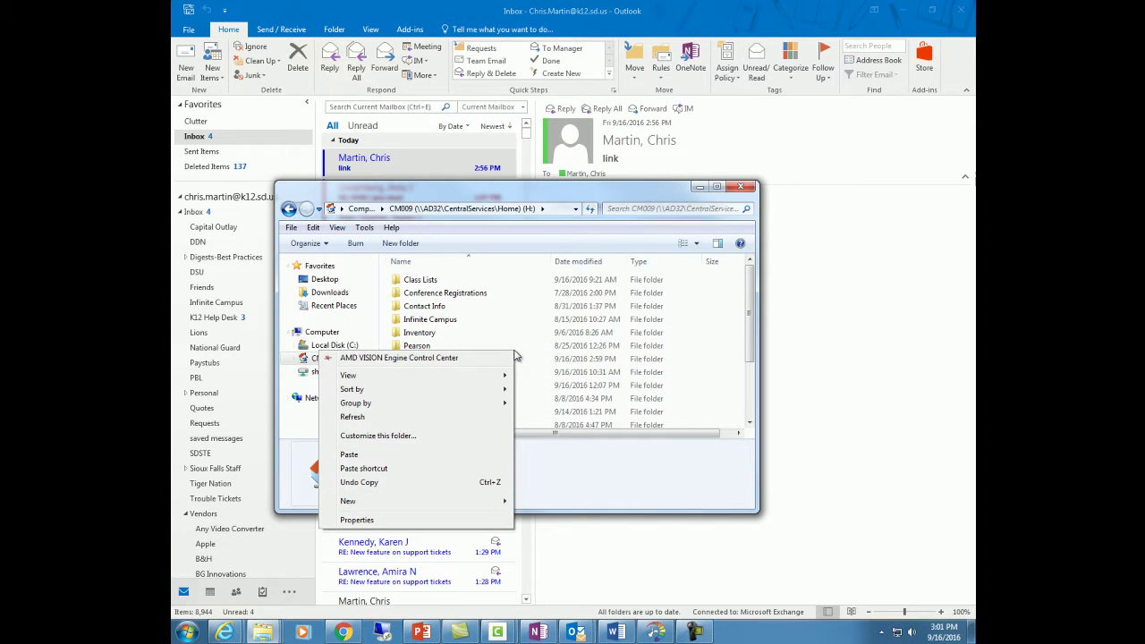
{"action": "mouse_move", "coordinate": [479, 507]}
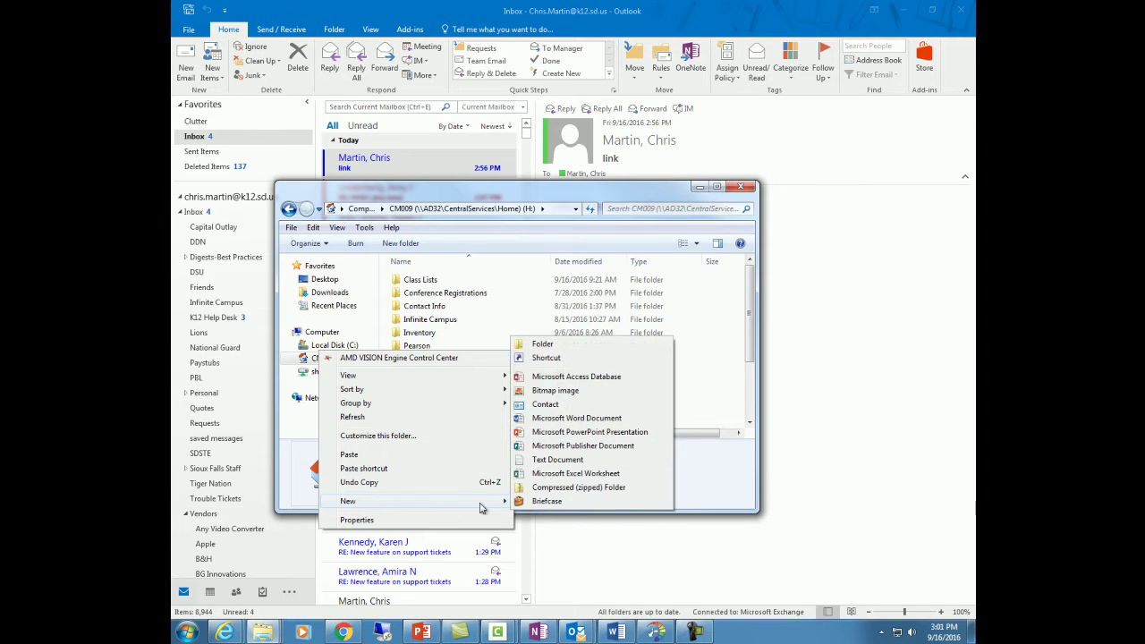
{"action": "left_click", "coordinate": [510, 191]}
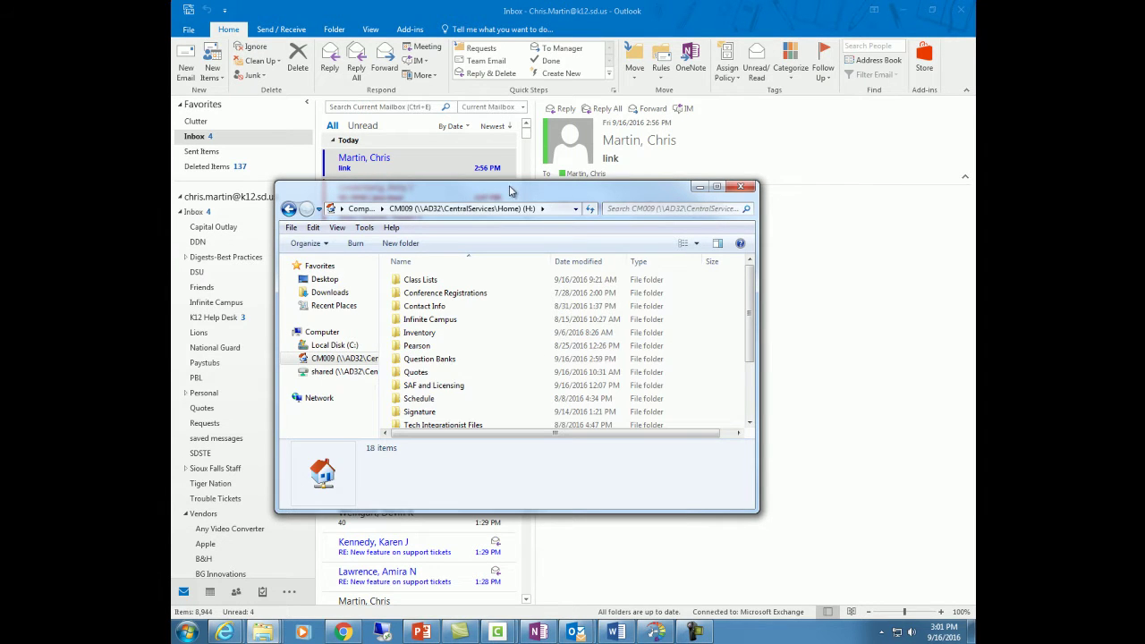
- Paste both Bien Dit! 2013 folders into H:\Question Banks, then close Explorer
{"action": "double_click", "coordinate": [424, 360]}
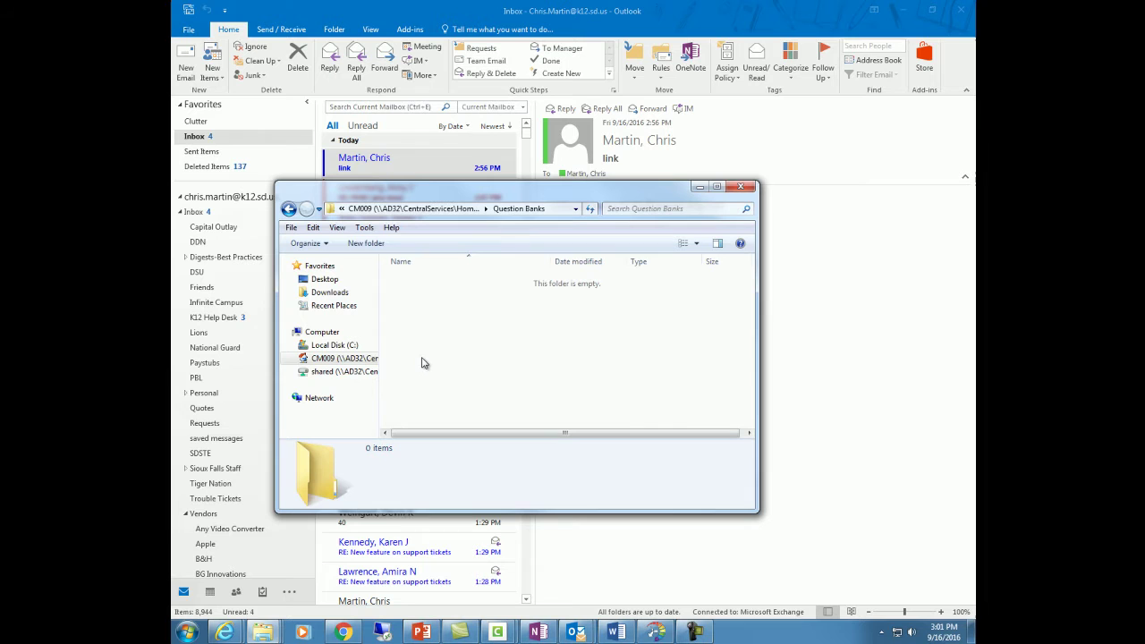
{"action": "right_click", "coordinate": [438, 307]}
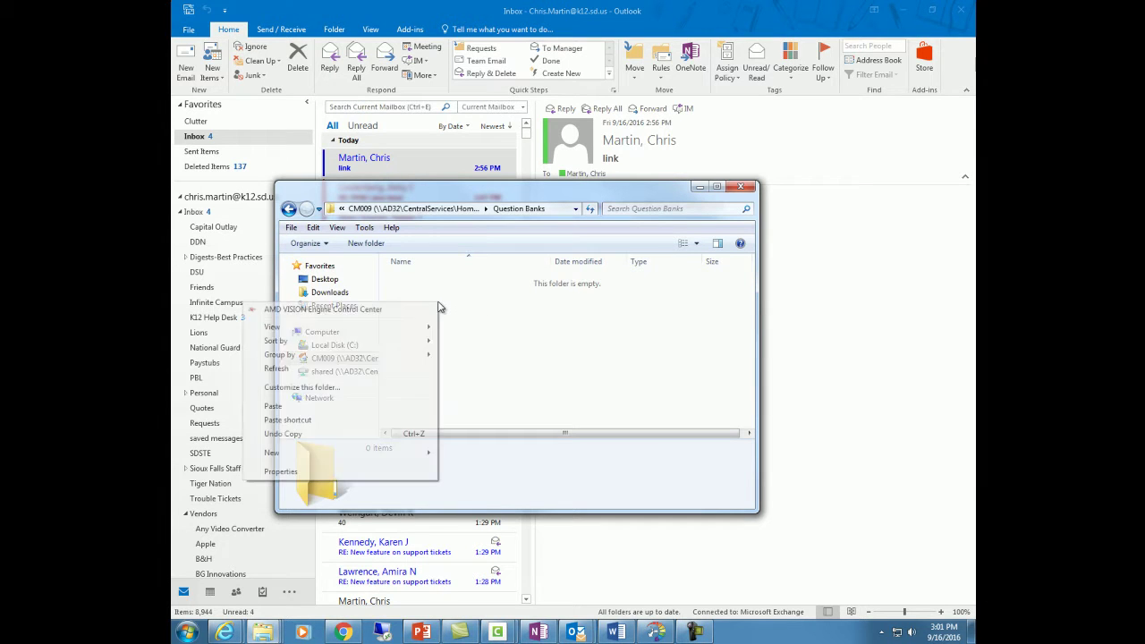
{"action": "left_click", "coordinate": [399, 405]}
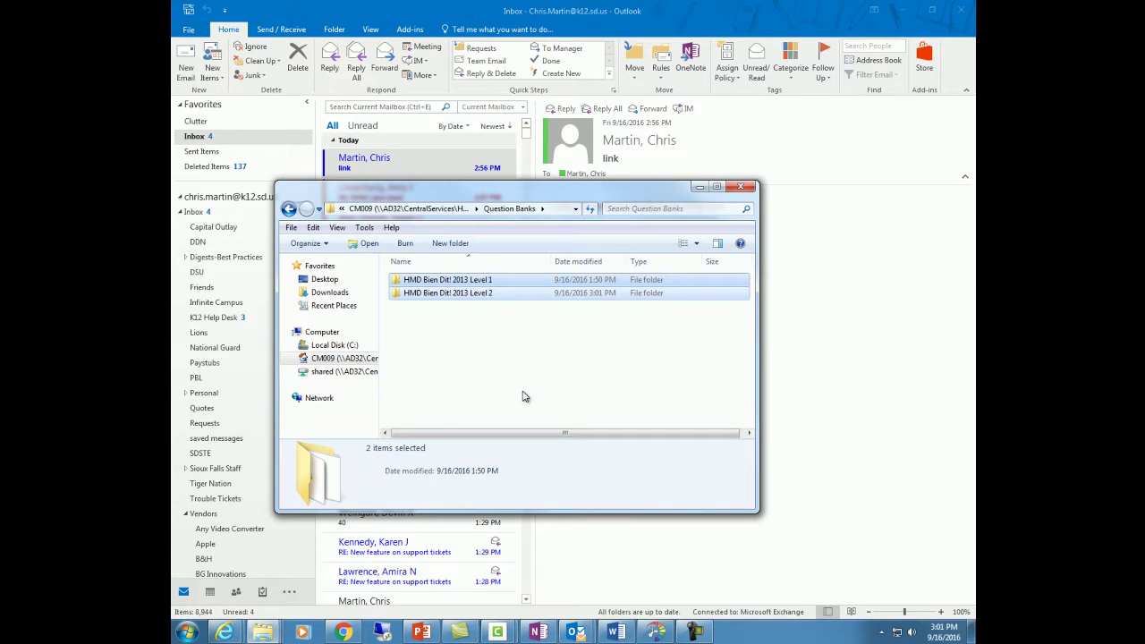
{"action": "left_click", "coordinate": [480, 341]}
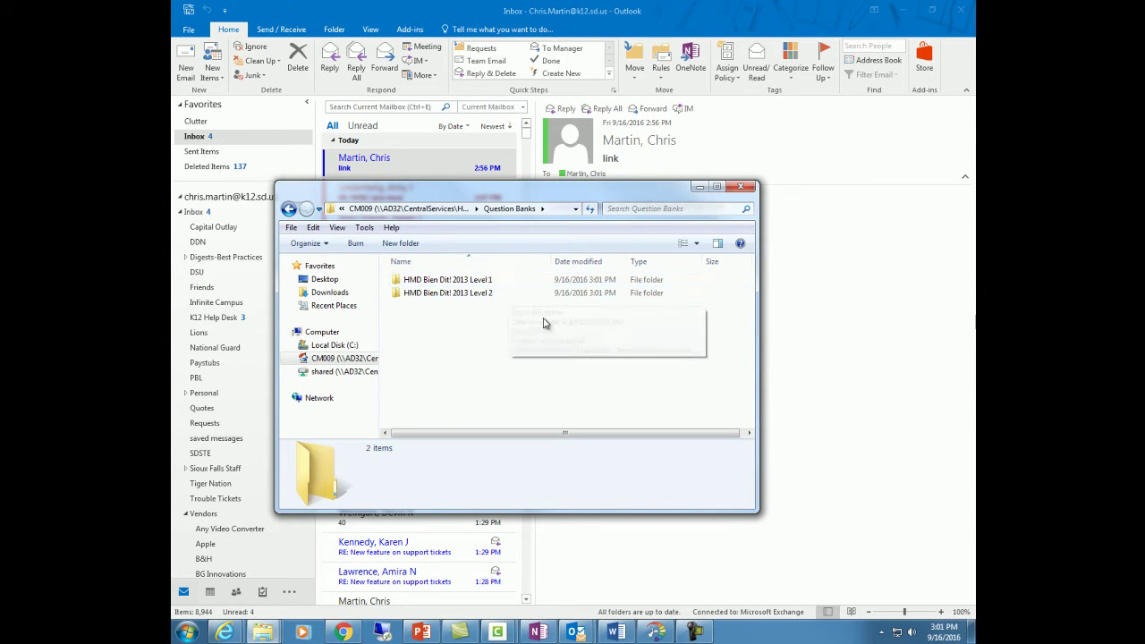
{"action": "left_click", "coordinate": [740, 186]}
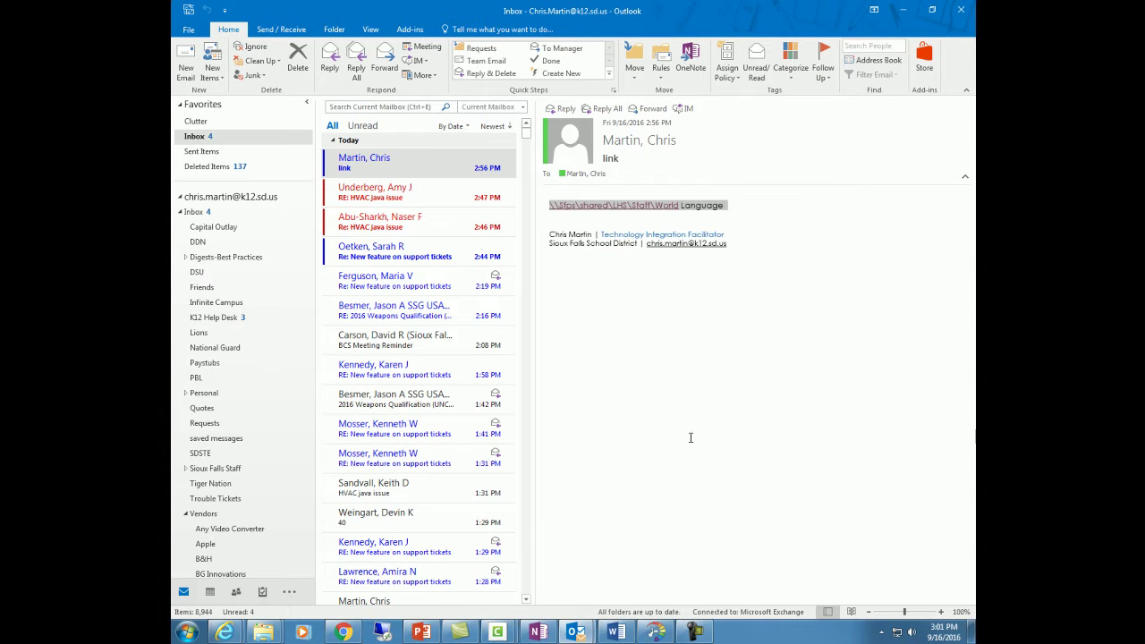
- Launch ExamView TestGenerator from Start > All Programs > eInstruction > ExamView
{"action": "left_click", "coordinate": [187, 632]}
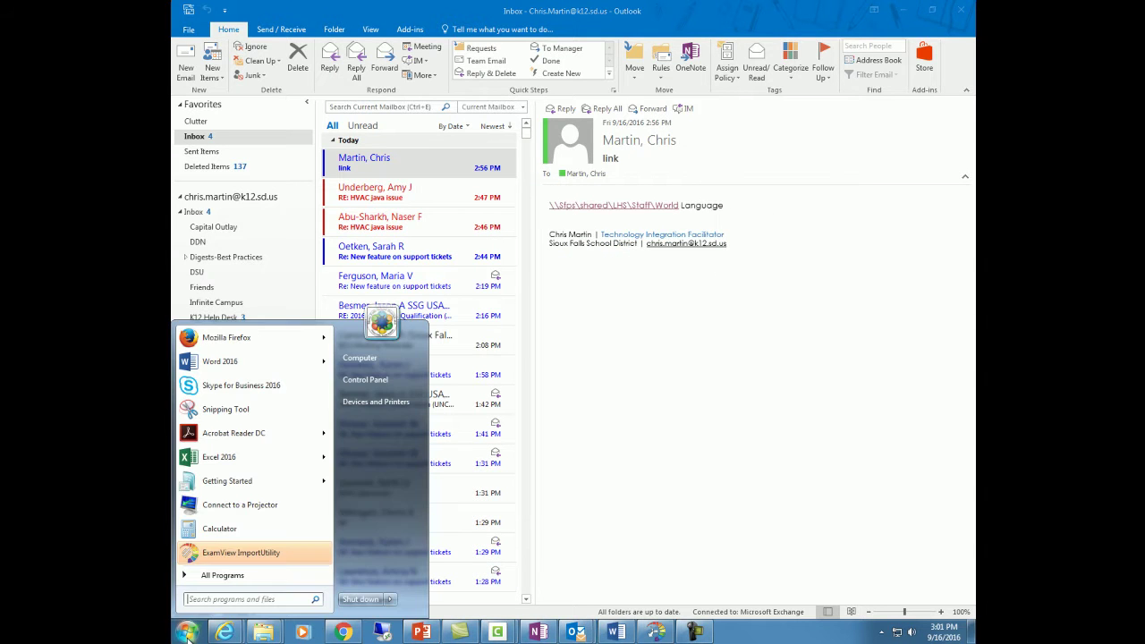
{"action": "left_click", "coordinate": [225, 576]}
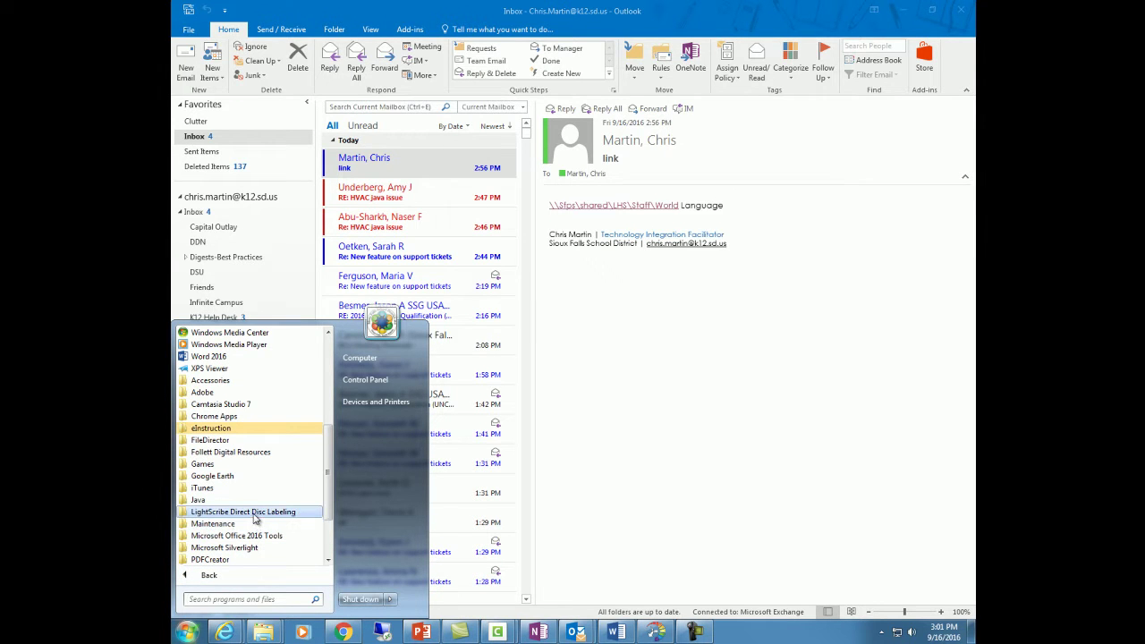
{"action": "scroll", "coordinate": [242, 517], "scroll_direction": "down", "scroll_amount": 1}
{"action": "scroll", "coordinate": [238, 516], "scroll_direction": "down", "scroll_amount": 1}
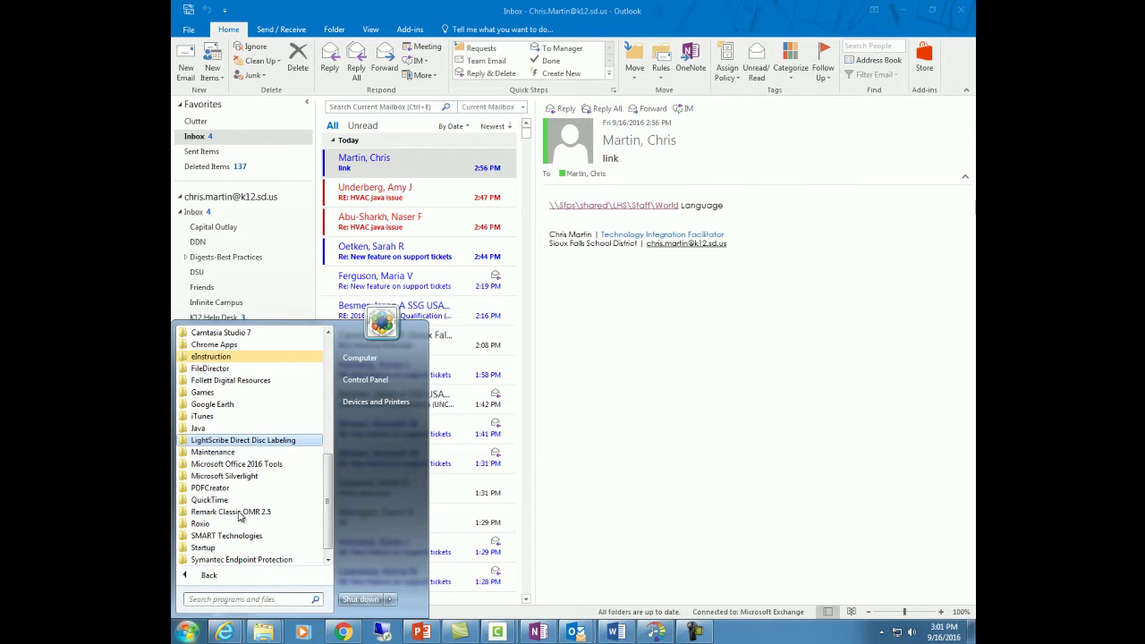
{"action": "scroll", "coordinate": [237, 517], "scroll_direction": "down", "scroll_amount": 1}
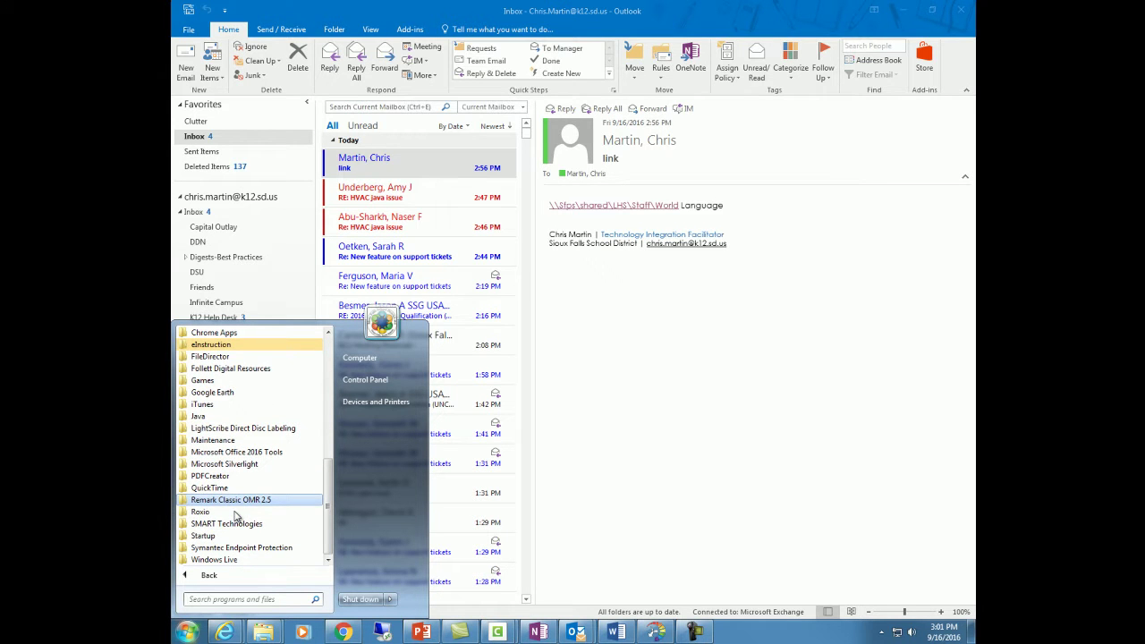
{"action": "left_click", "coordinate": [226, 346]}
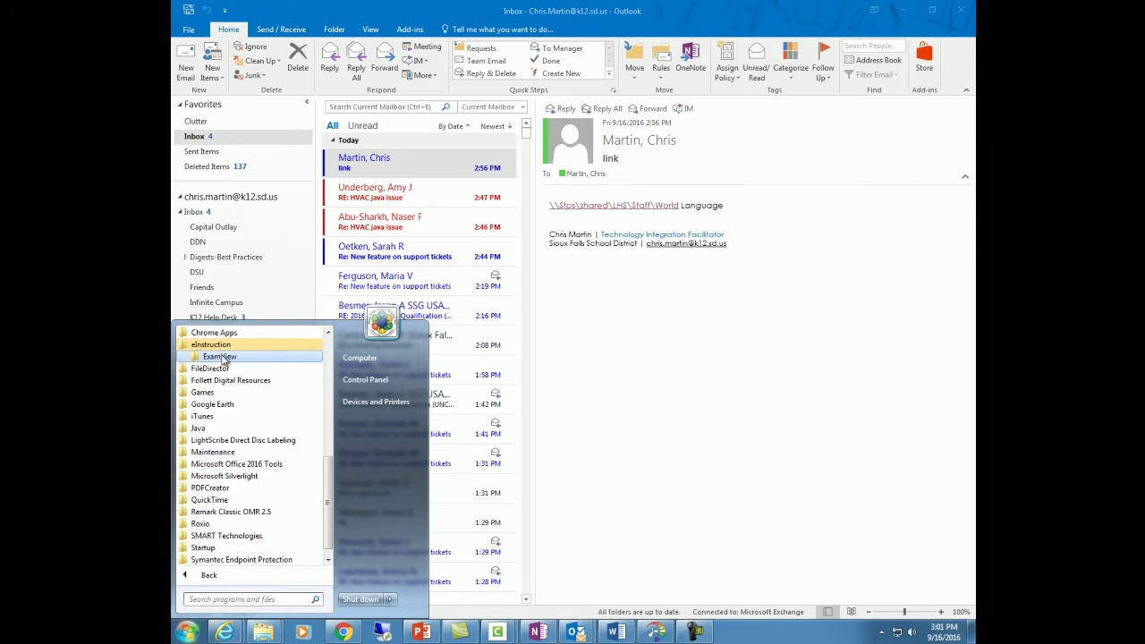
{"action": "left_click", "coordinate": [223, 357]}
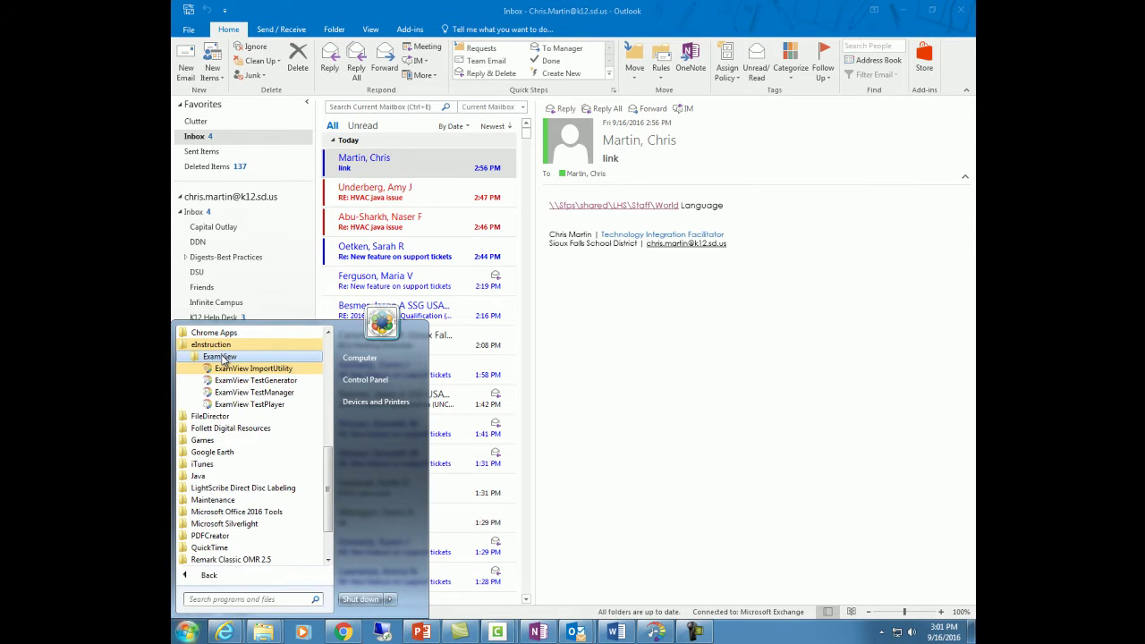
{"action": "left_click", "coordinate": [274, 380]}
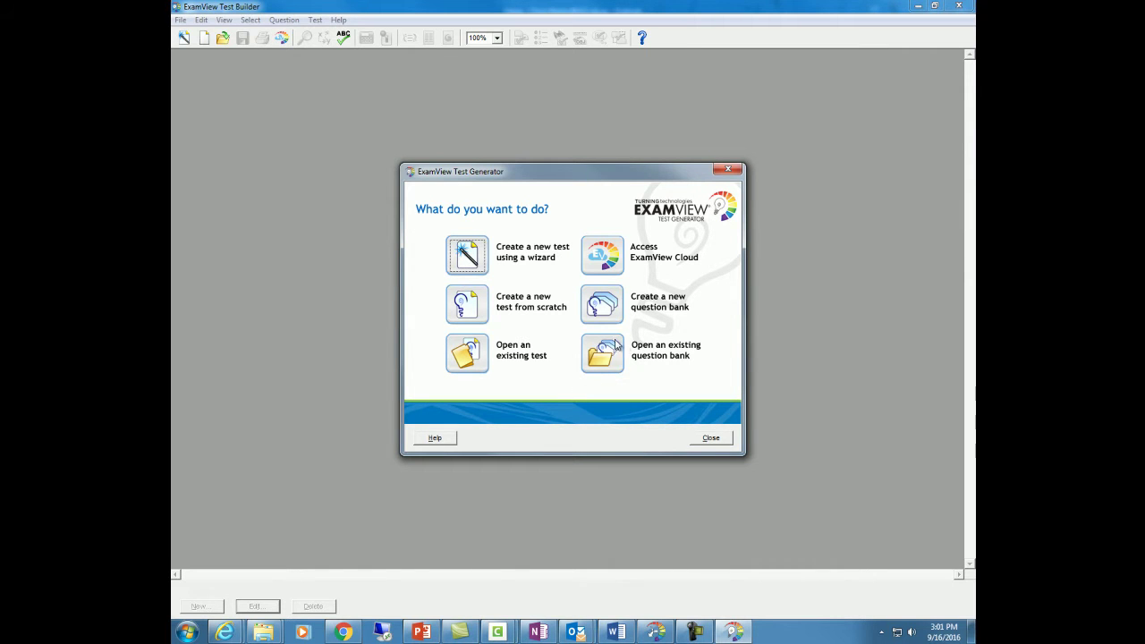
- Browse to H:\Question Banks\HMD Bien Dit! 2013 Level 1 and pick the Chapitre 03 bank
{"action": "left_click", "coordinate": [603, 356]}
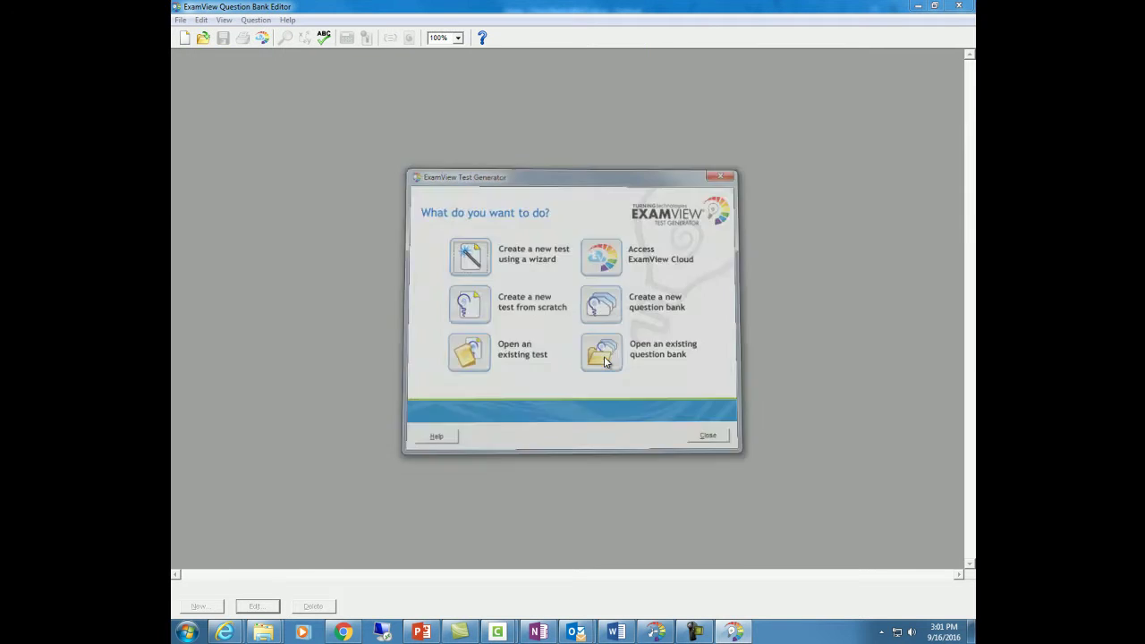
{"action": "left_click", "coordinate": [568, 209]}
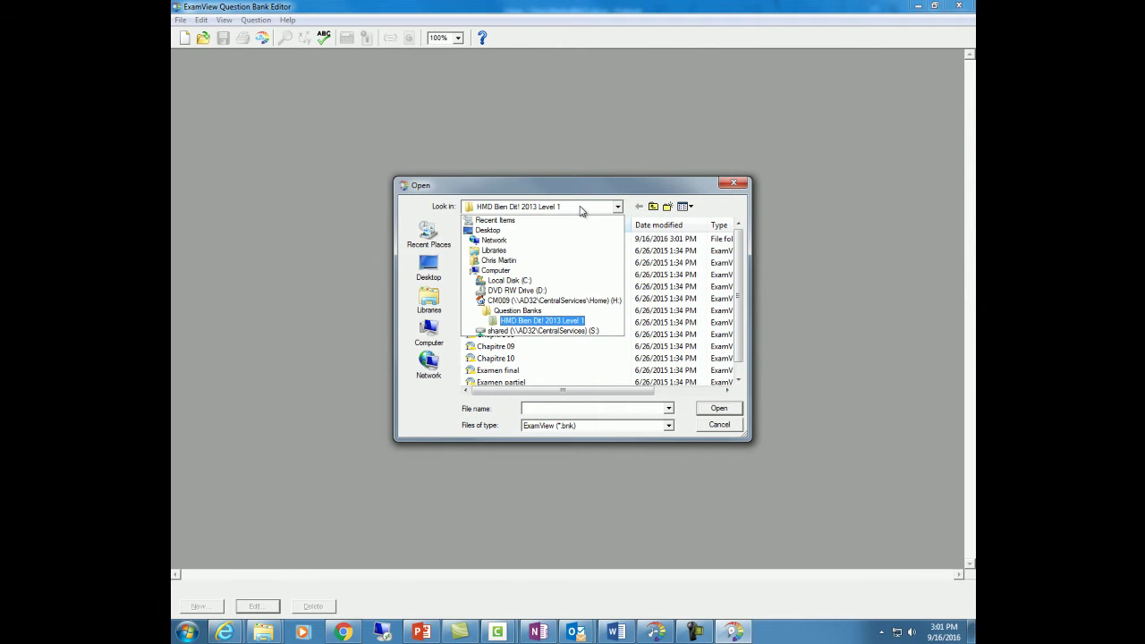
{"action": "left_click", "coordinate": [564, 348]}
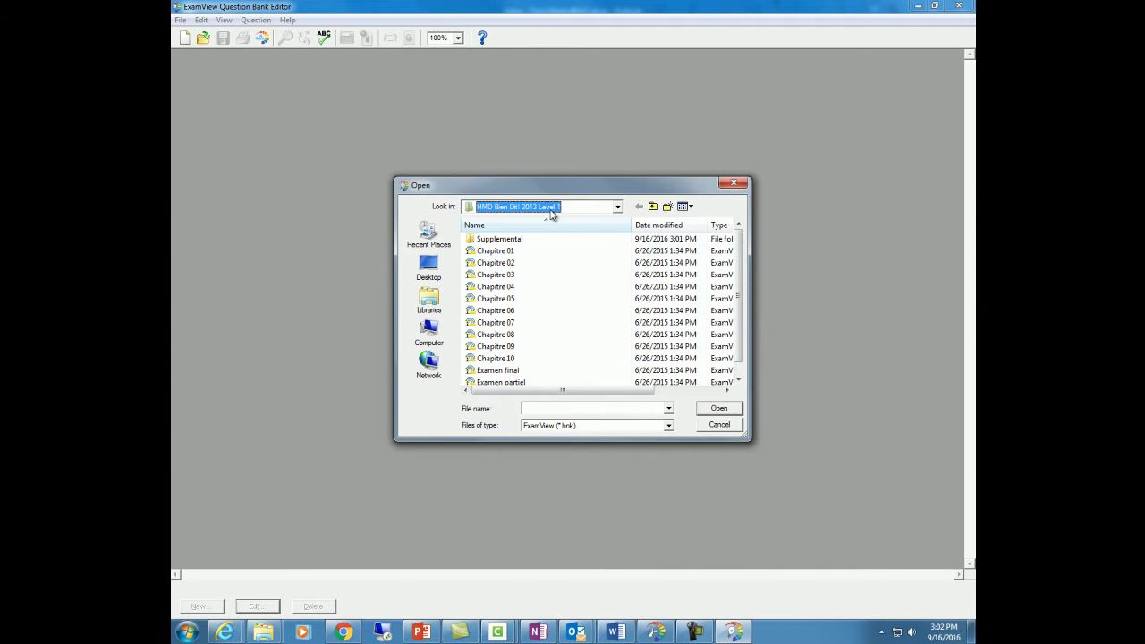
{"action": "left_click", "coordinate": [617, 207]}
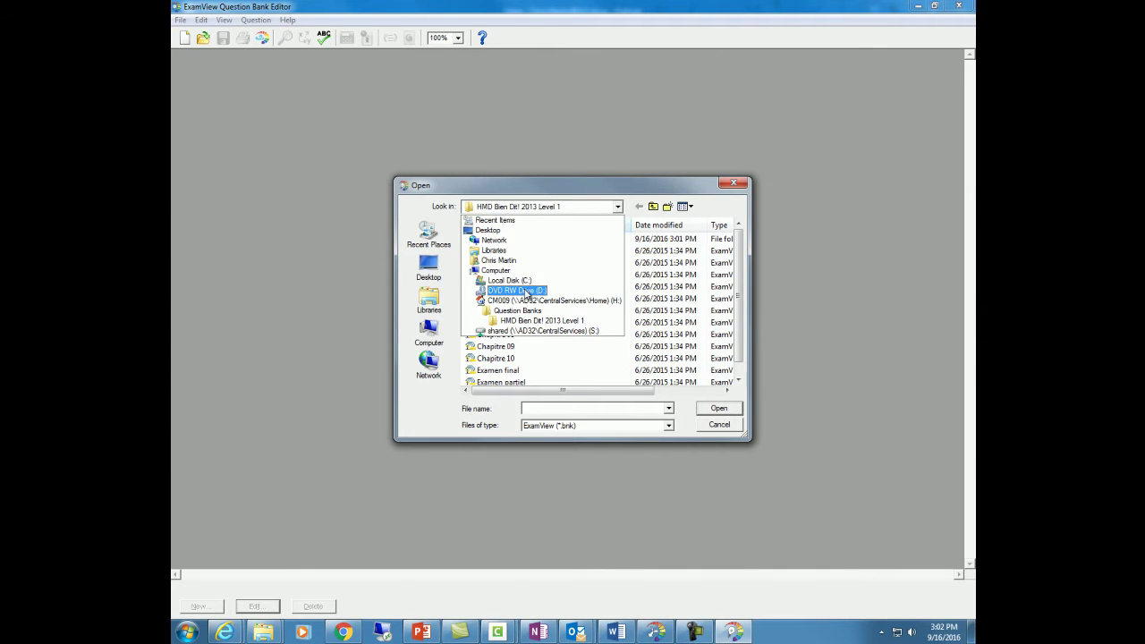
{"action": "left_click", "coordinate": [527, 300]}
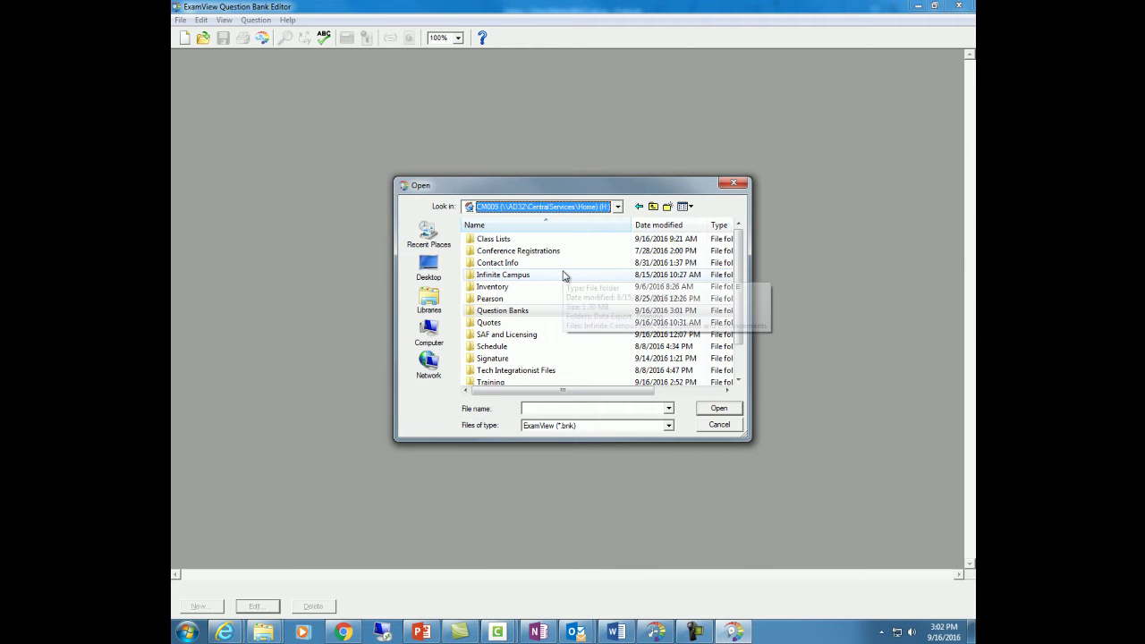
{"action": "double_click", "coordinate": [499, 312]}
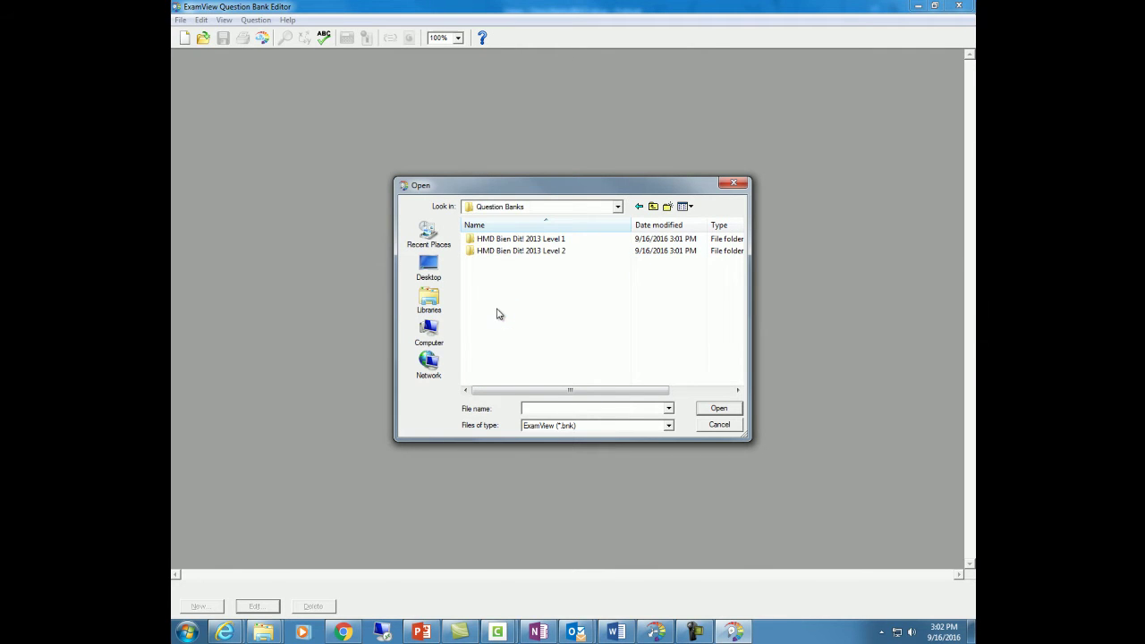
{"action": "double_click", "coordinate": [513, 240]}
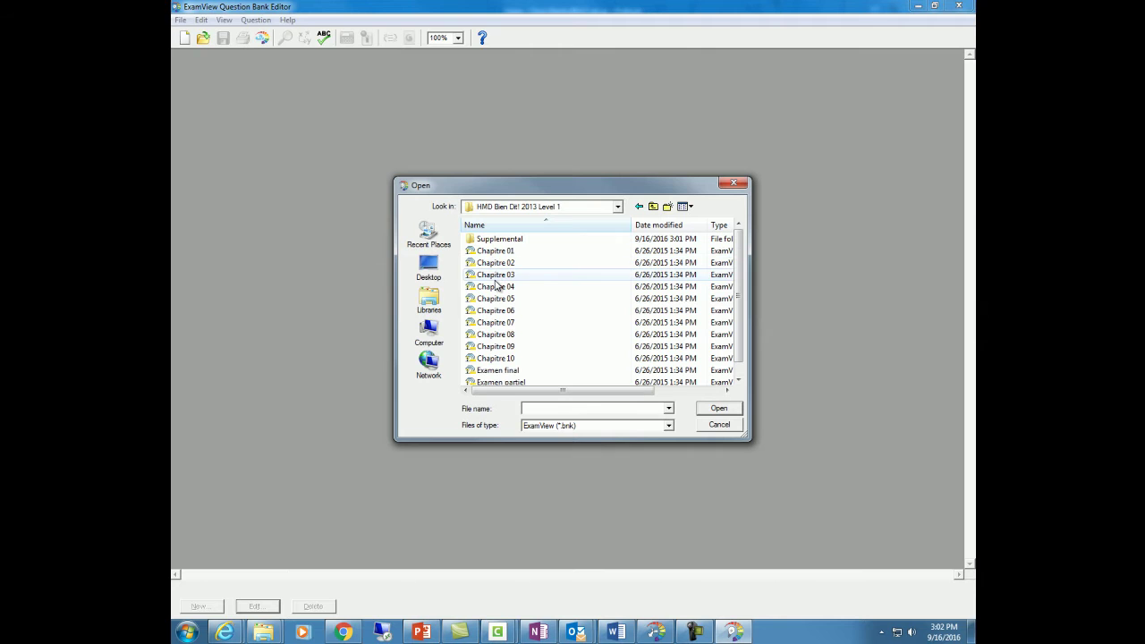
{"action": "left_click", "coordinate": [494, 275]}
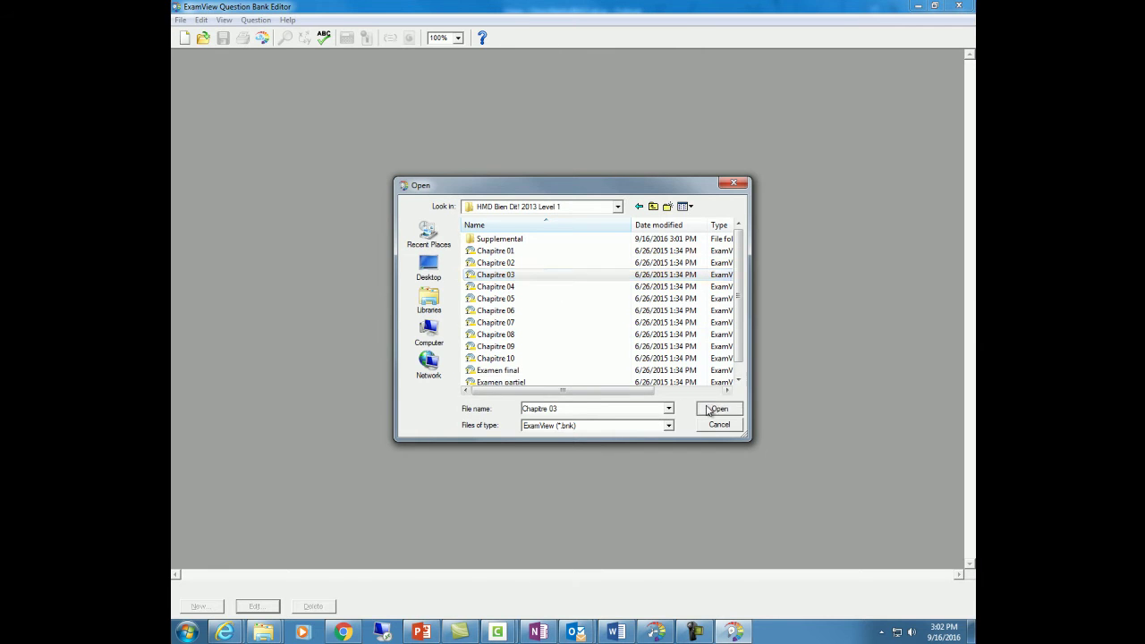
- Open Chapitre 03.bnk and select question 3 to inspect it
{"action": "left_click", "coordinate": [715, 409]}
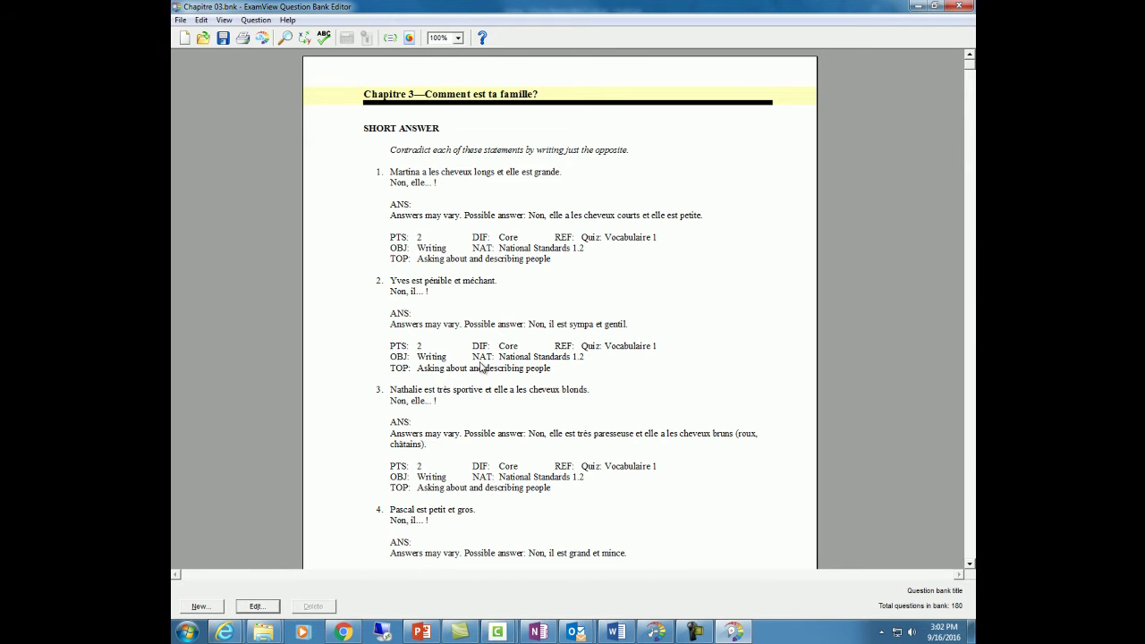
{"action": "left_click", "coordinate": [518, 390]}
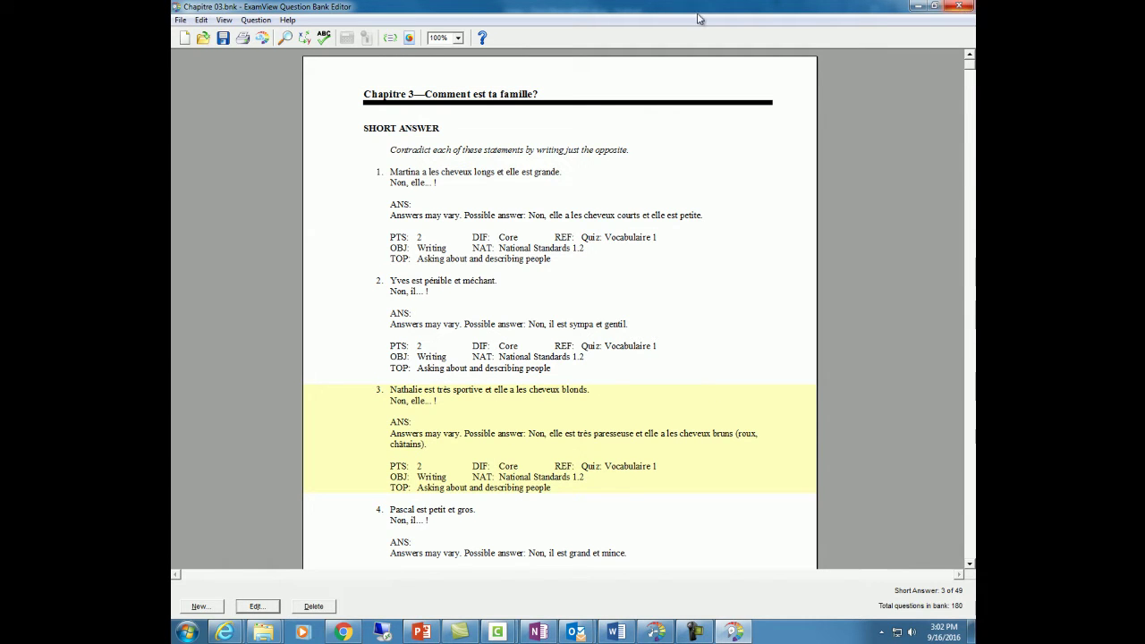
- Close the Question Bank Editor and relaunch ExamView TestGenerator via eInstruction > ExamView
{"action": "left_click", "coordinate": [969, 6]}
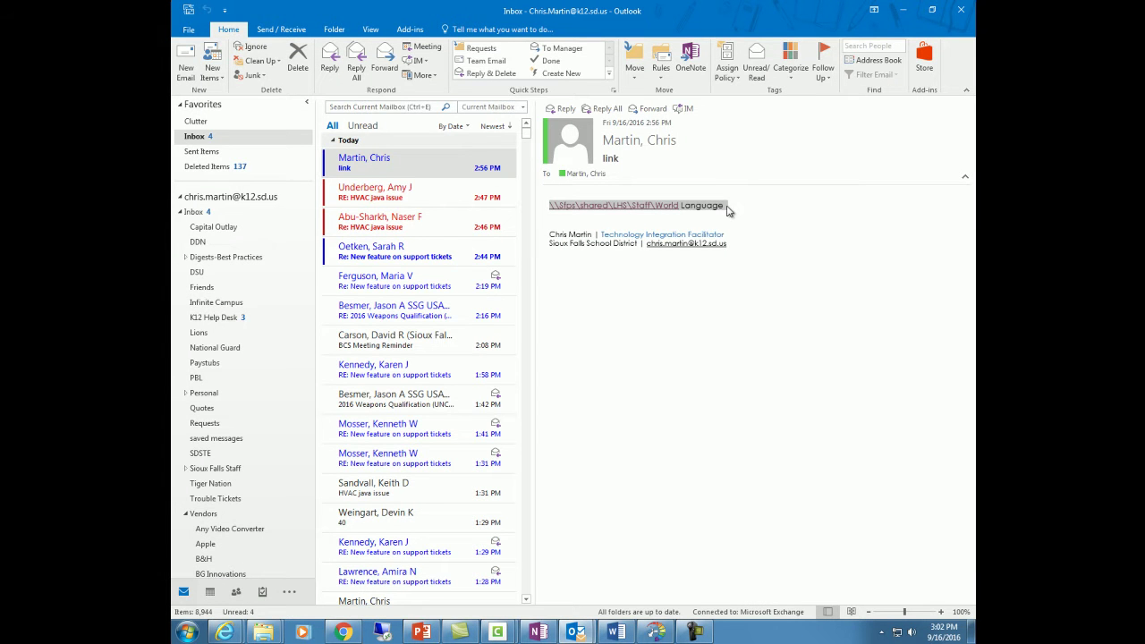
{"action": "left_click", "coordinate": [190, 633]}
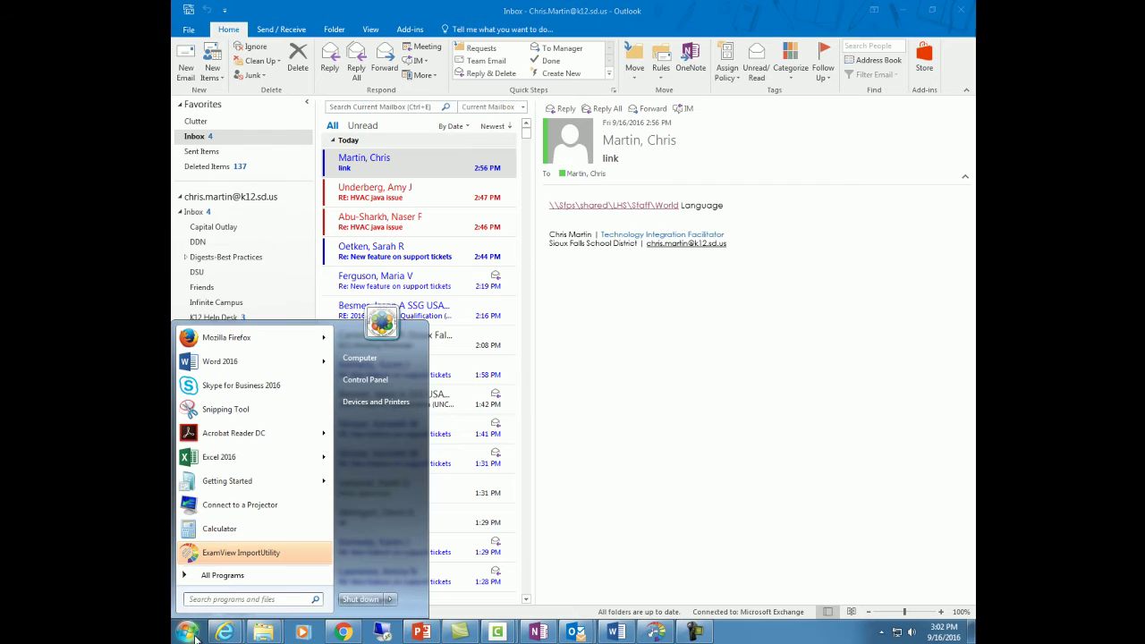
{"action": "left_click", "coordinate": [234, 577]}
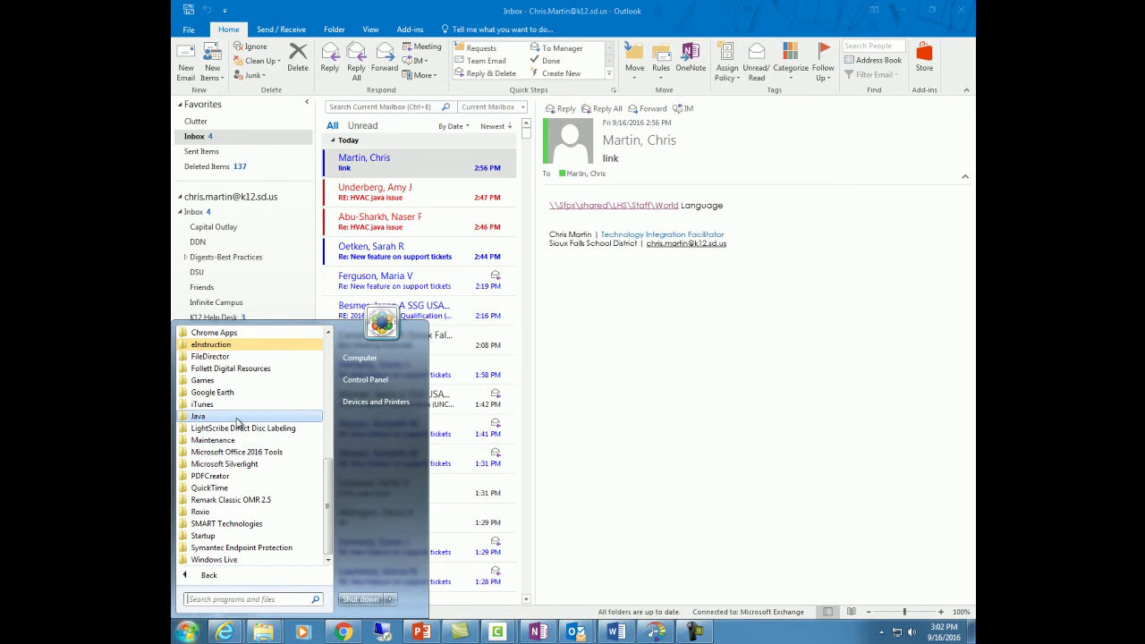
{"action": "left_click", "coordinate": [221, 345]}
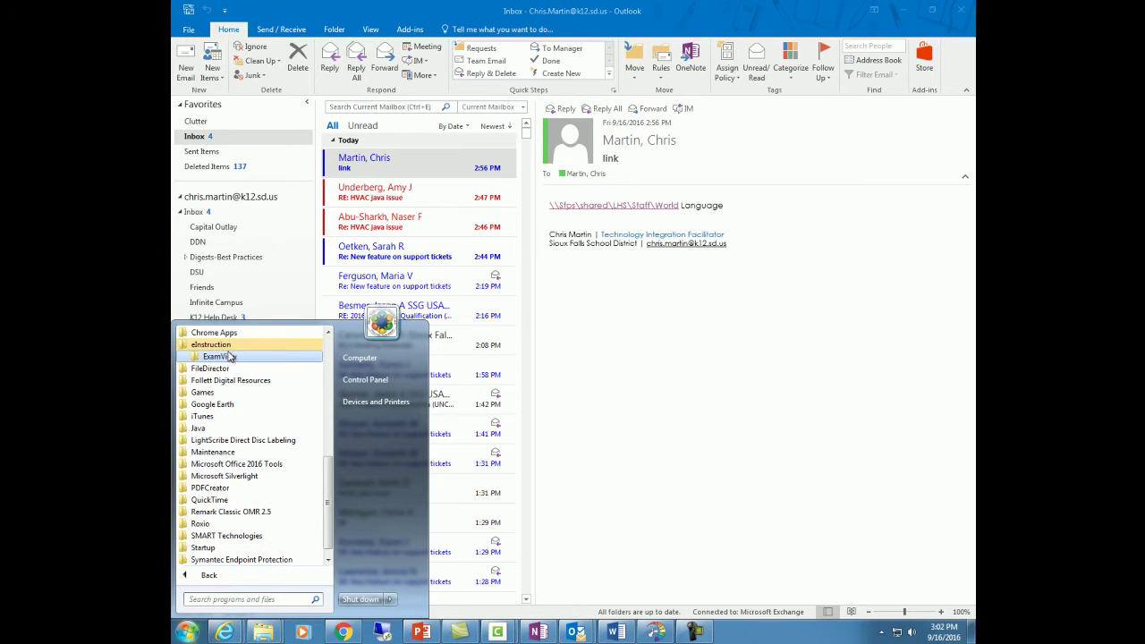
{"action": "left_click", "coordinate": [231, 356]}
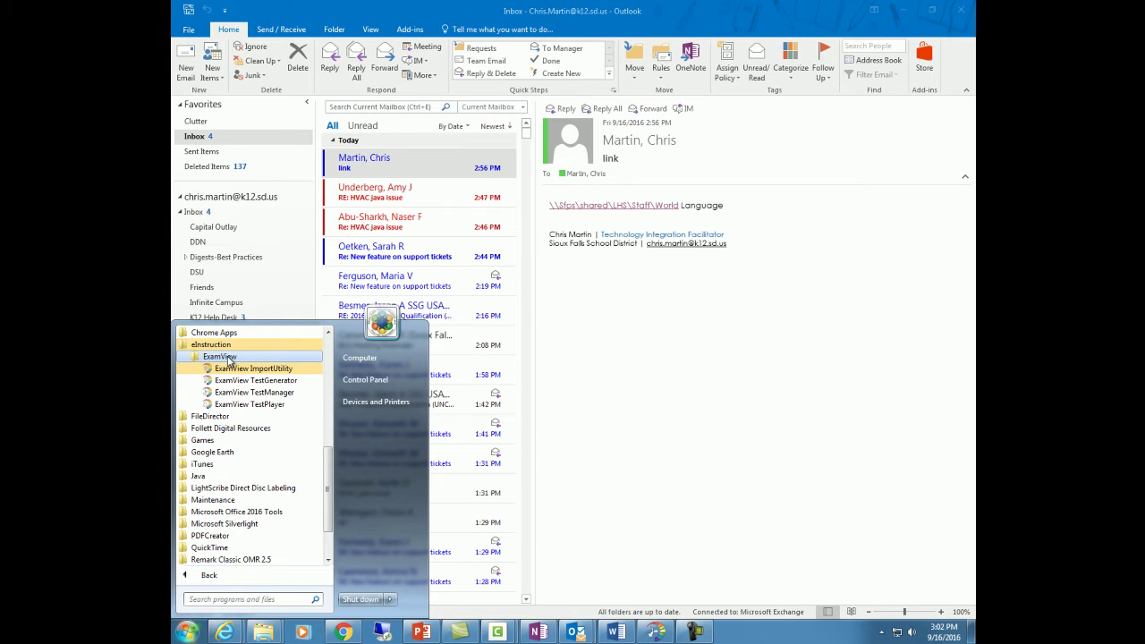
{"action": "left_click", "coordinate": [255, 380]}
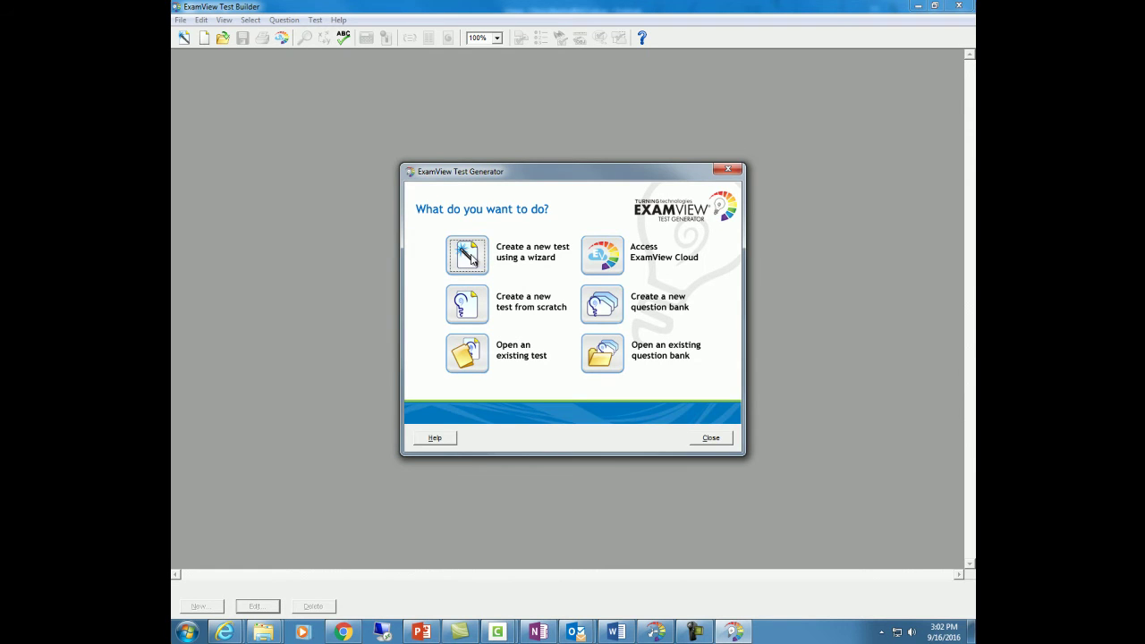
- Start a wizard test titled 'sample' and advance to the question bank selection step
{"action": "left_click", "coordinate": [473, 257]}
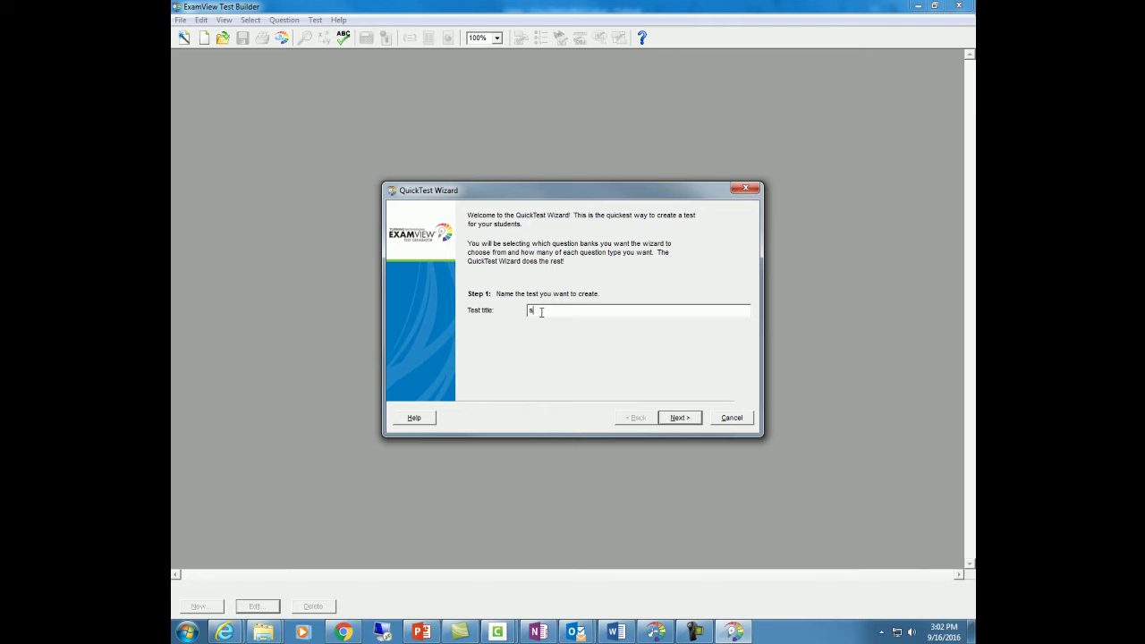
{"action": "left_click", "coordinate": [678, 418]}
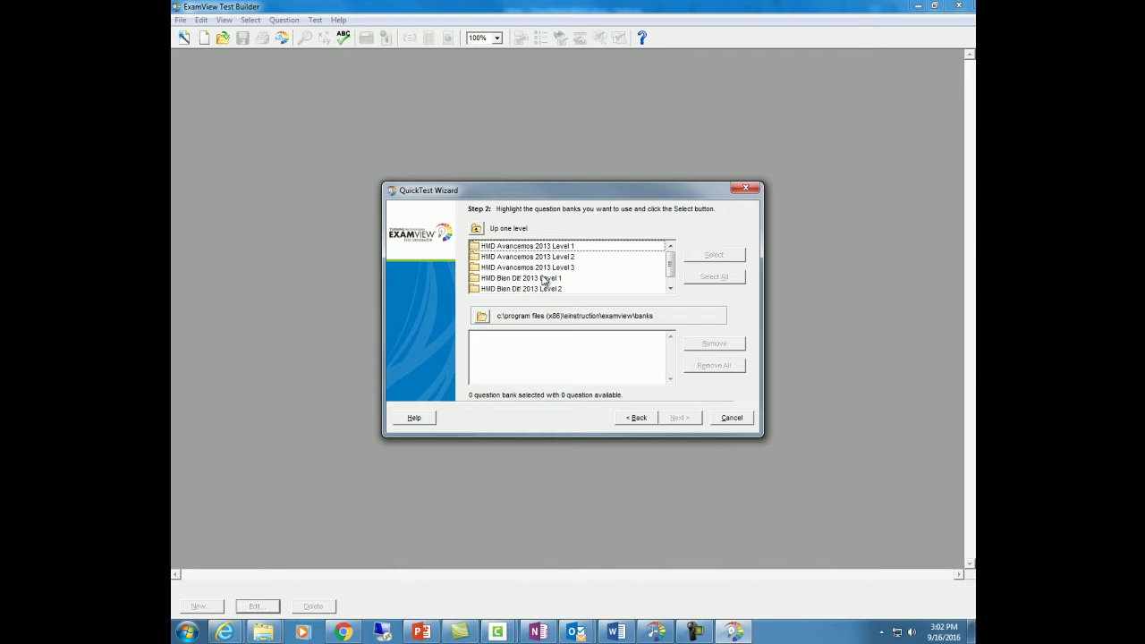
- Move up the folder tree from the banks folder to the top of drive C
{"action": "left_click", "coordinate": [476, 229]}
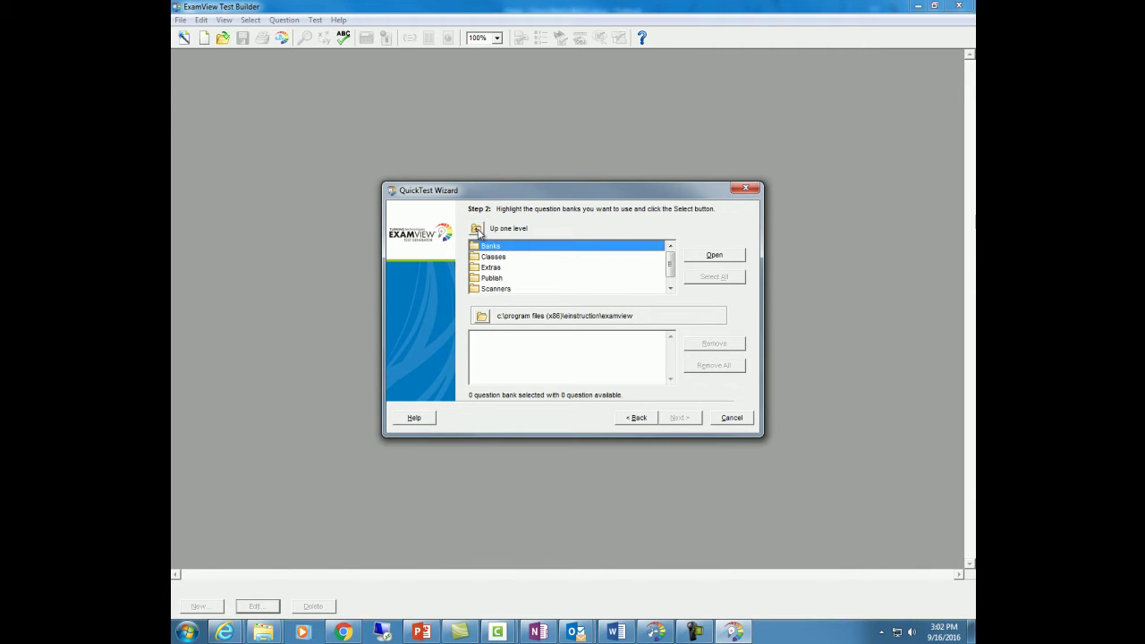
{"action": "left_click", "coordinate": [477, 229]}
{"action": "left_click", "coordinate": [476, 229]}
{"action": "left_click", "coordinate": [476, 229]}
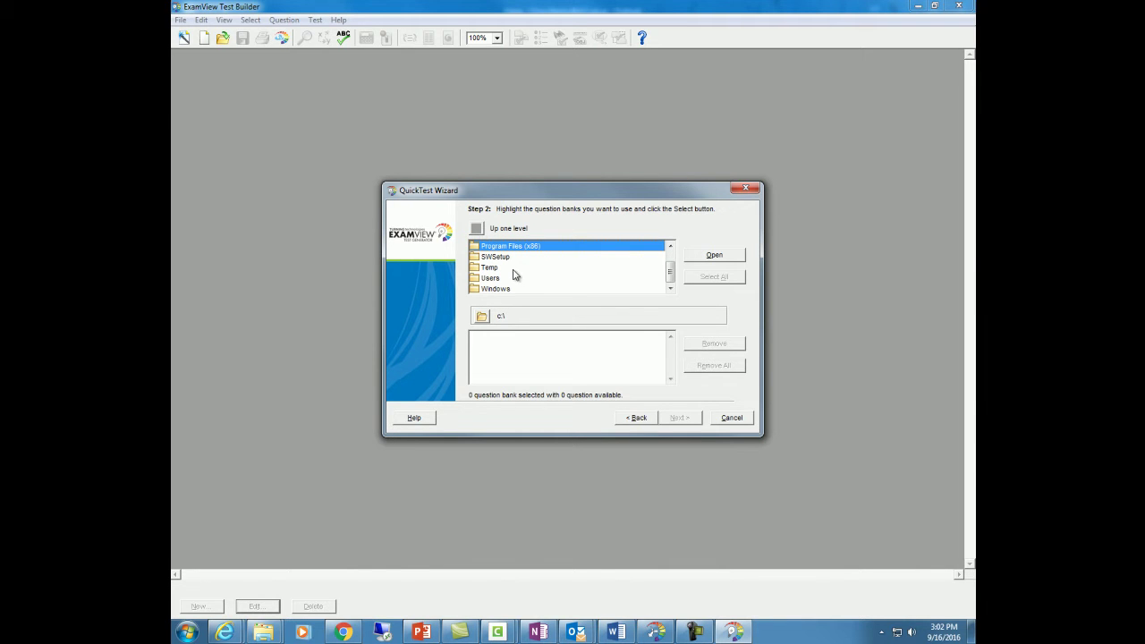
- Browse to H:\Question Banks and set it as the question bank source folder
{"action": "left_click", "coordinate": [483, 318]}
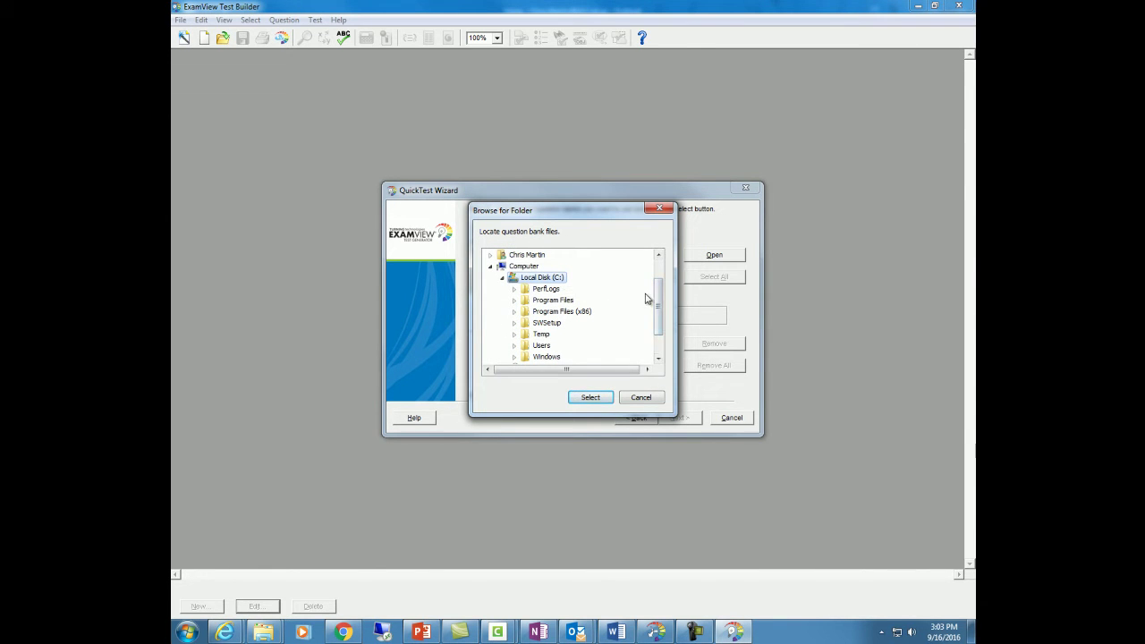
{"action": "left_click_drag", "start_coordinate": [657, 302], "coordinate": [658, 320]}
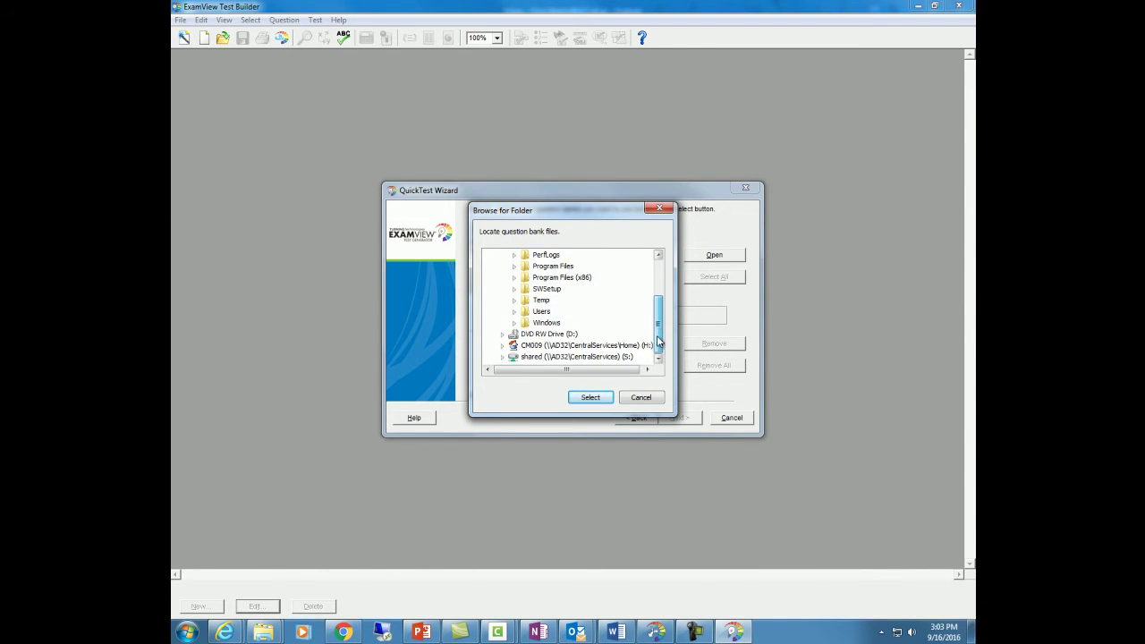
{"action": "double_click", "coordinate": [540, 345]}
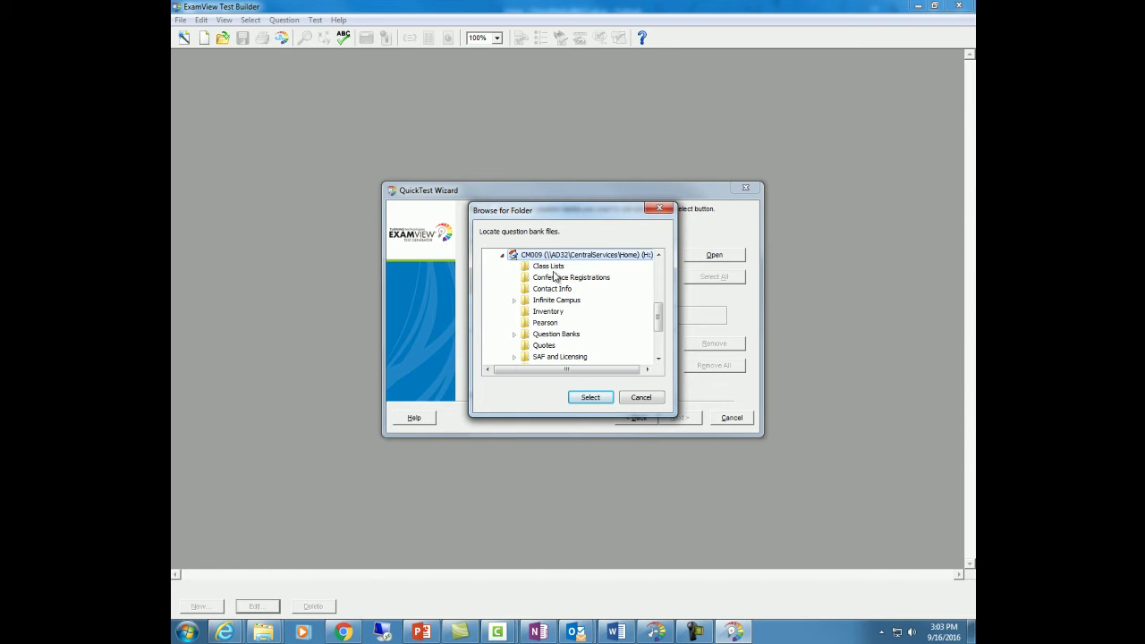
{"action": "double_click", "coordinate": [551, 335]}
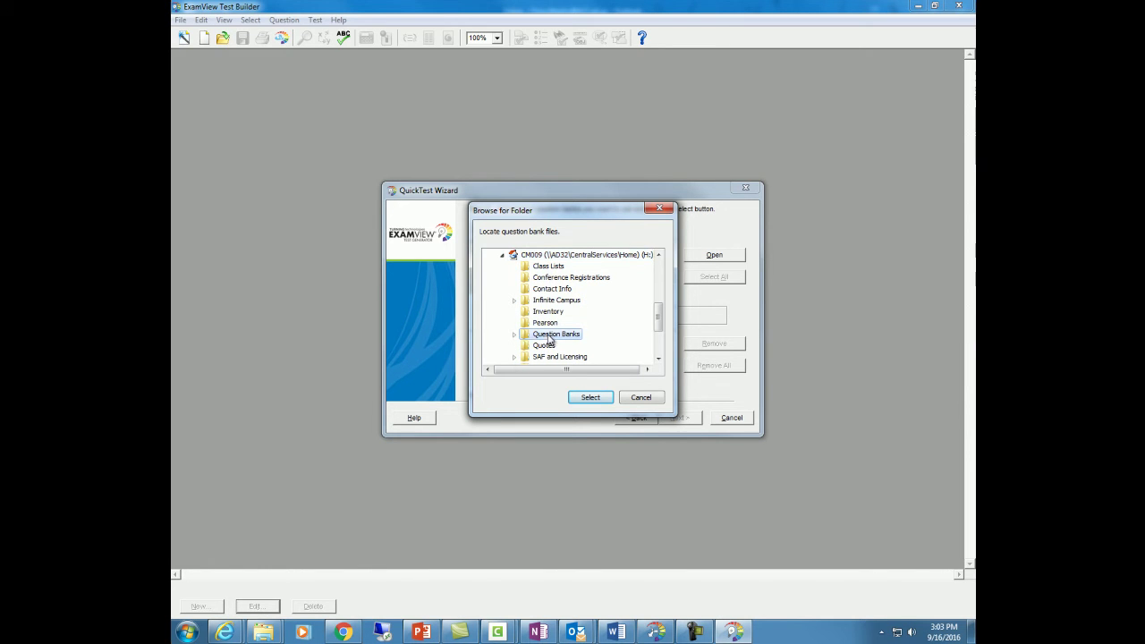
{"action": "left_click", "coordinate": [588, 398]}
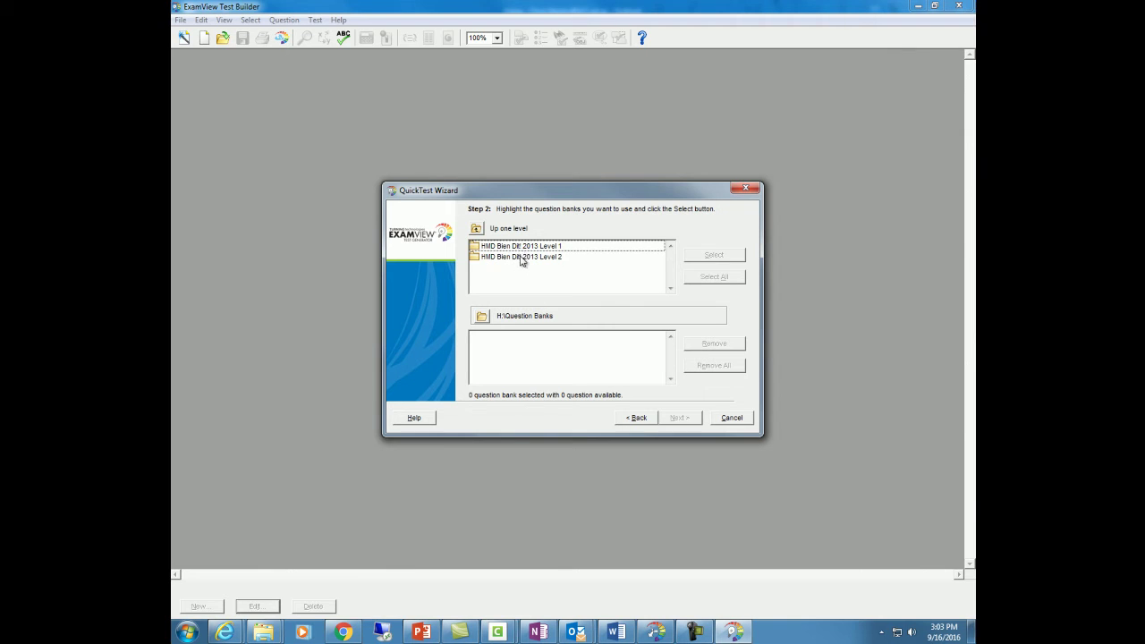
- Open HMD Bien Dit! 2013 Level 1 and add Chapitre 1, 2 and 3 as banks (536 questions)
{"action": "left_click", "coordinate": [523, 248]}
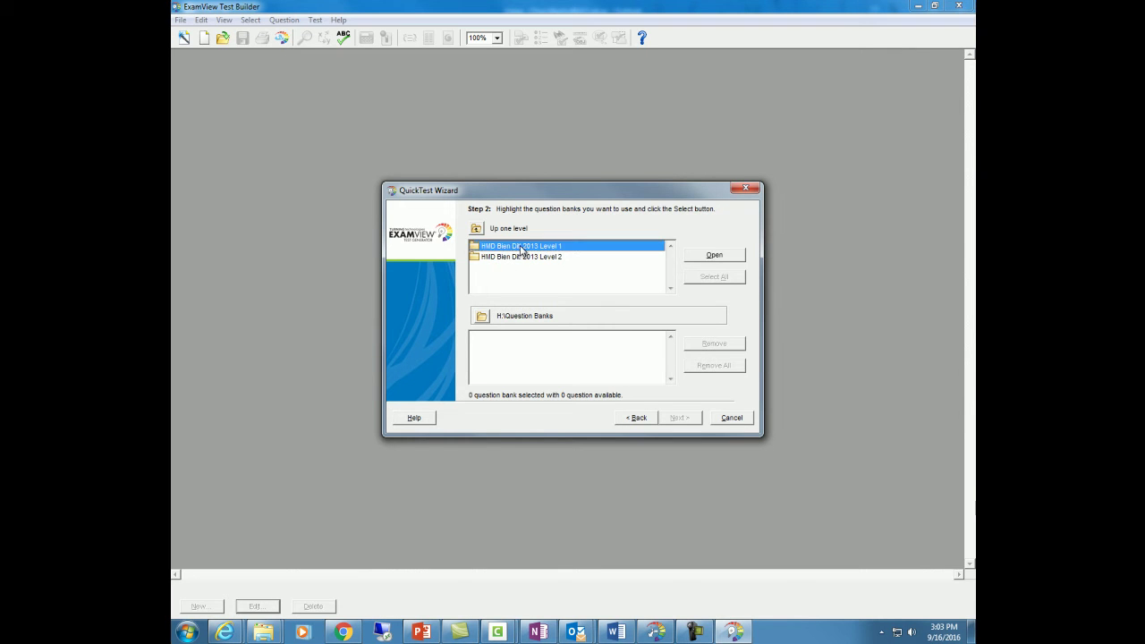
{"action": "left_click", "coordinate": [697, 259]}
{"action": "left_click", "coordinate": [521, 248]}
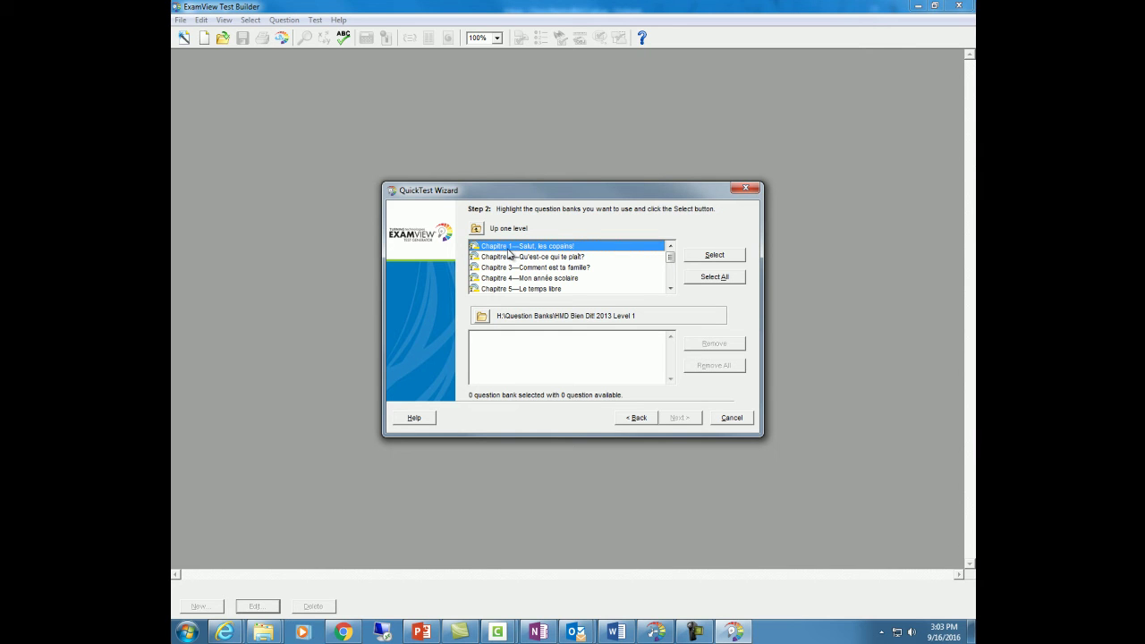
{"action": "left_click", "coordinate": [704, 259]}
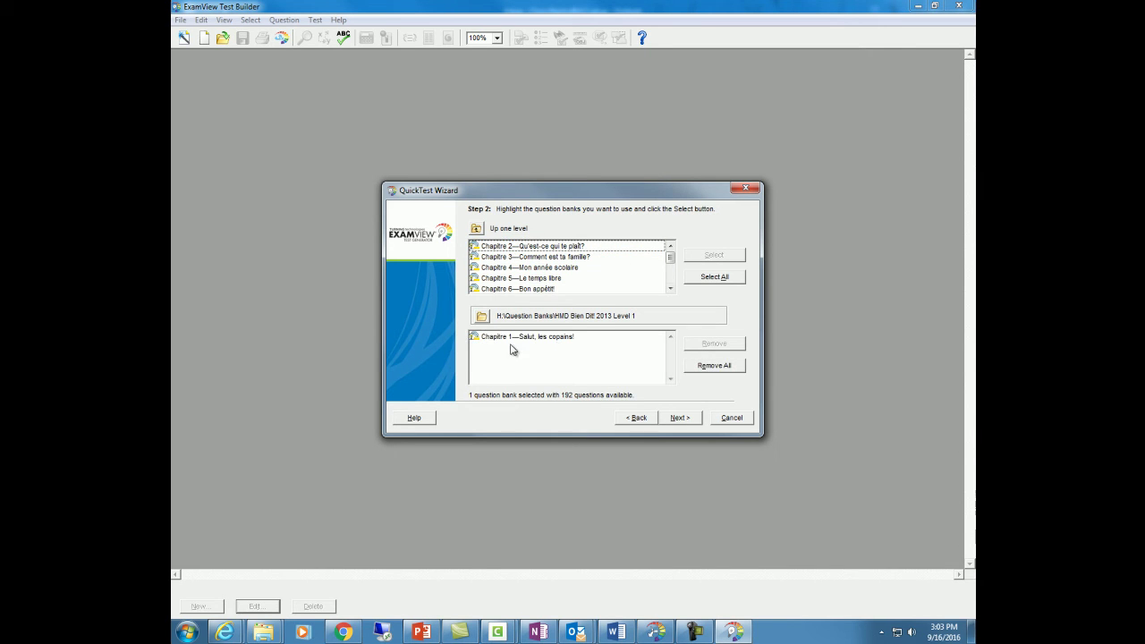
{"action": "left_click", "coordinate": [511, 248]}
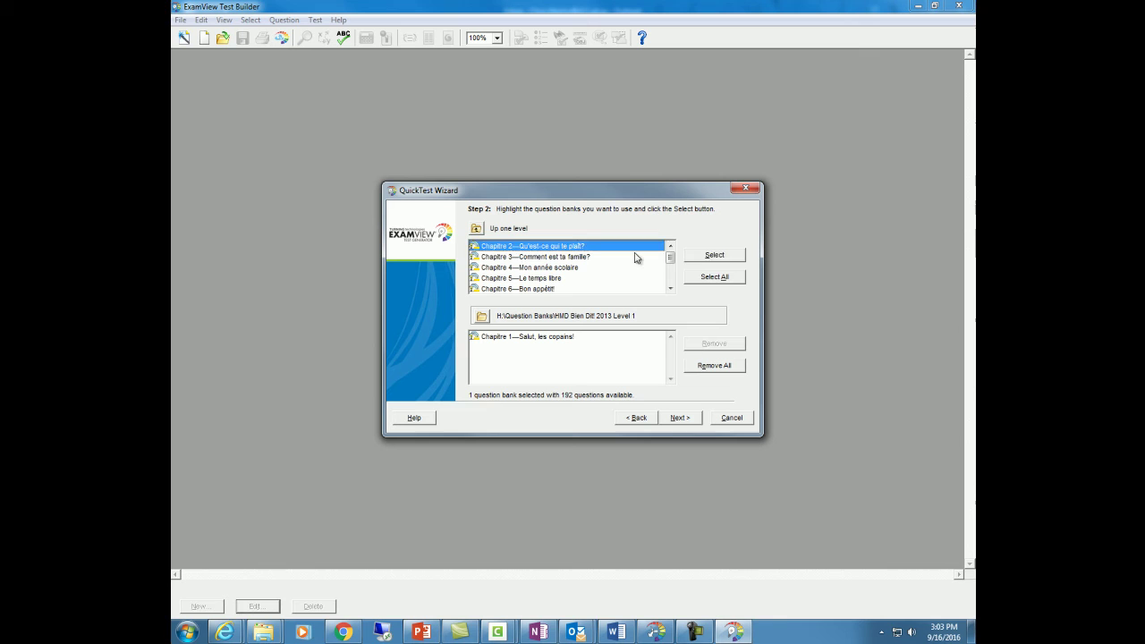
{"action": "left_click", "coordinate": [701, 257]}
{"action": "left_click", "coordinate": [563, 248]}
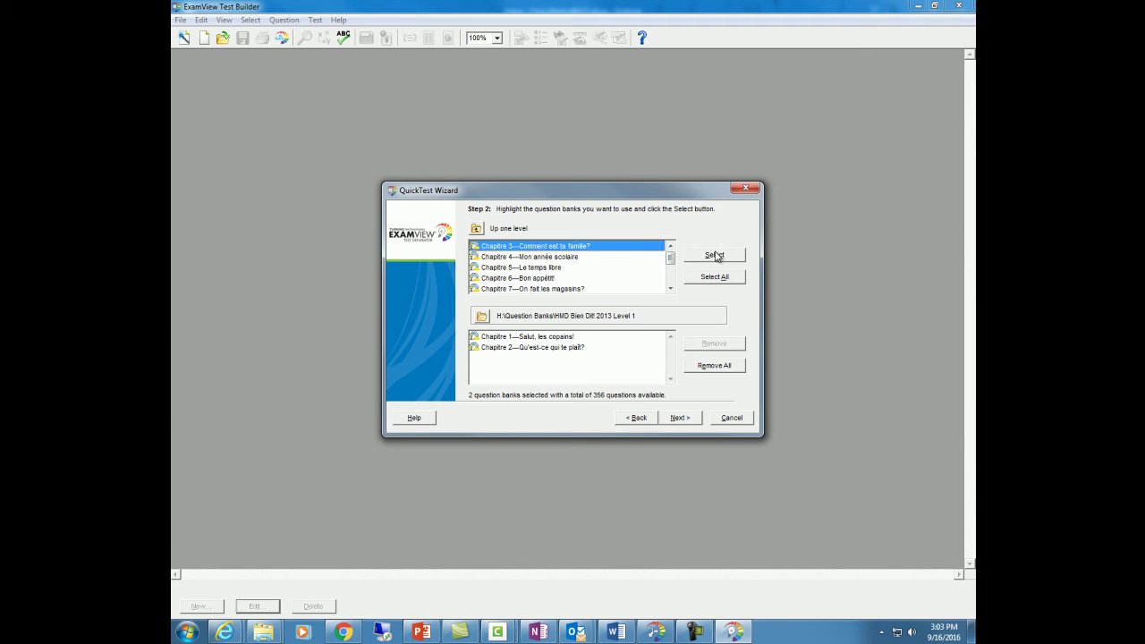
{"action": "left_click", "coordinate": [719, 258]}
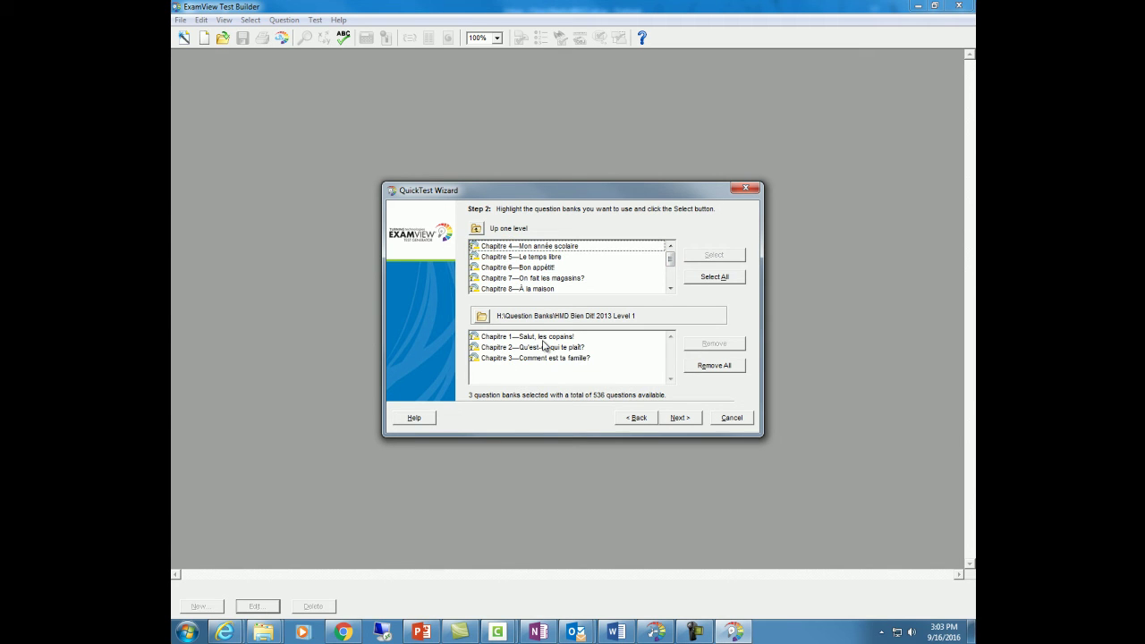
- Advance to Step 3 to choose question counts by type from the 536 questions
{"action": "left_click", "coordinate": [678, 417]}
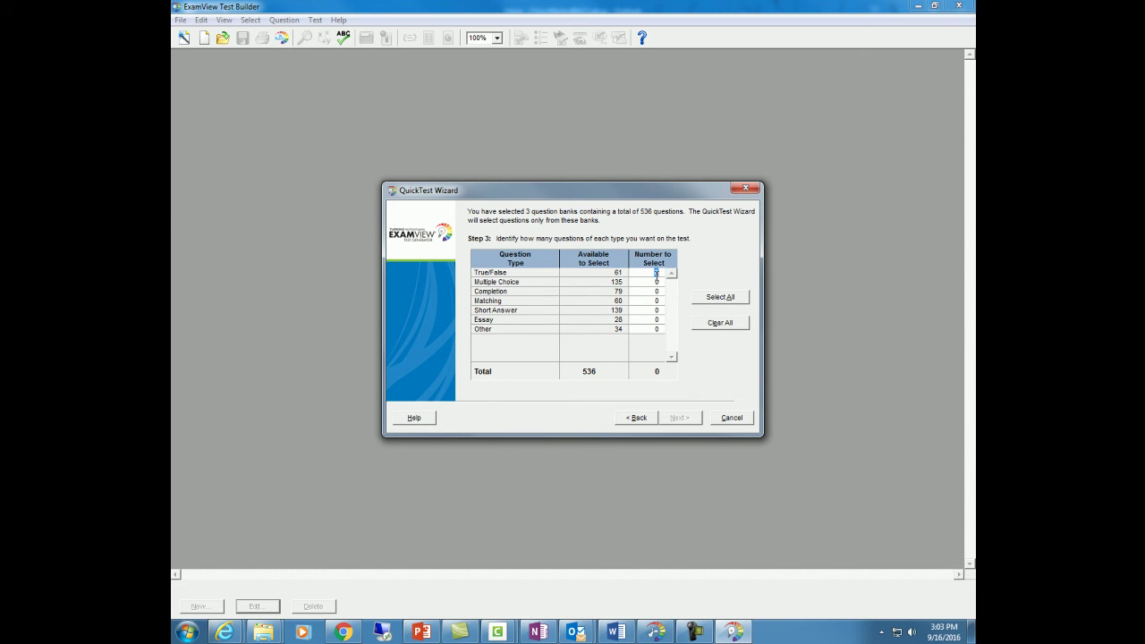